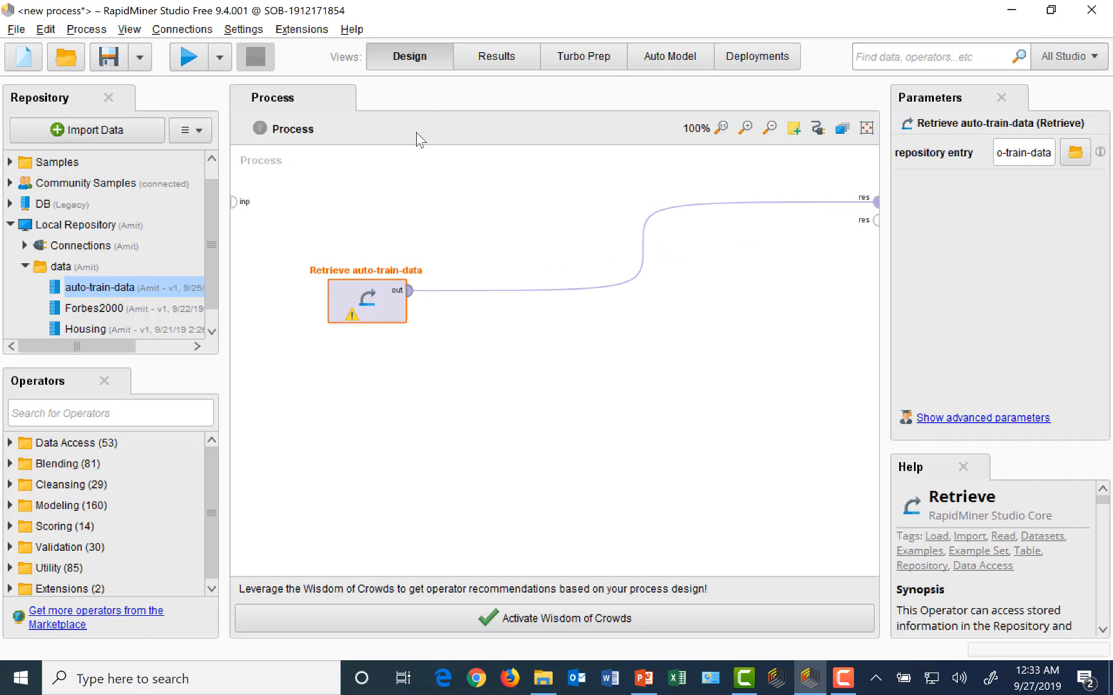
Step: Run the process and examine the auto-train-data records across all columns, along with the statistics of each attribute
{"action": "left_click", "coordinate": [188, 56]}
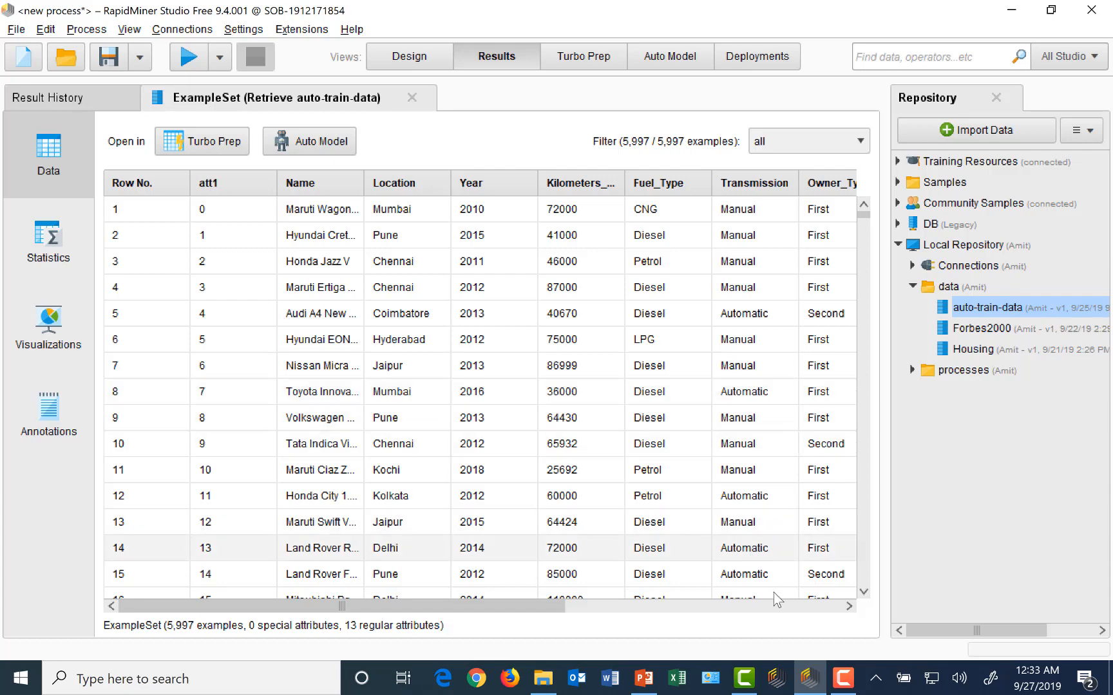
{"action": "left_click", "coordinate": [826, 606]}
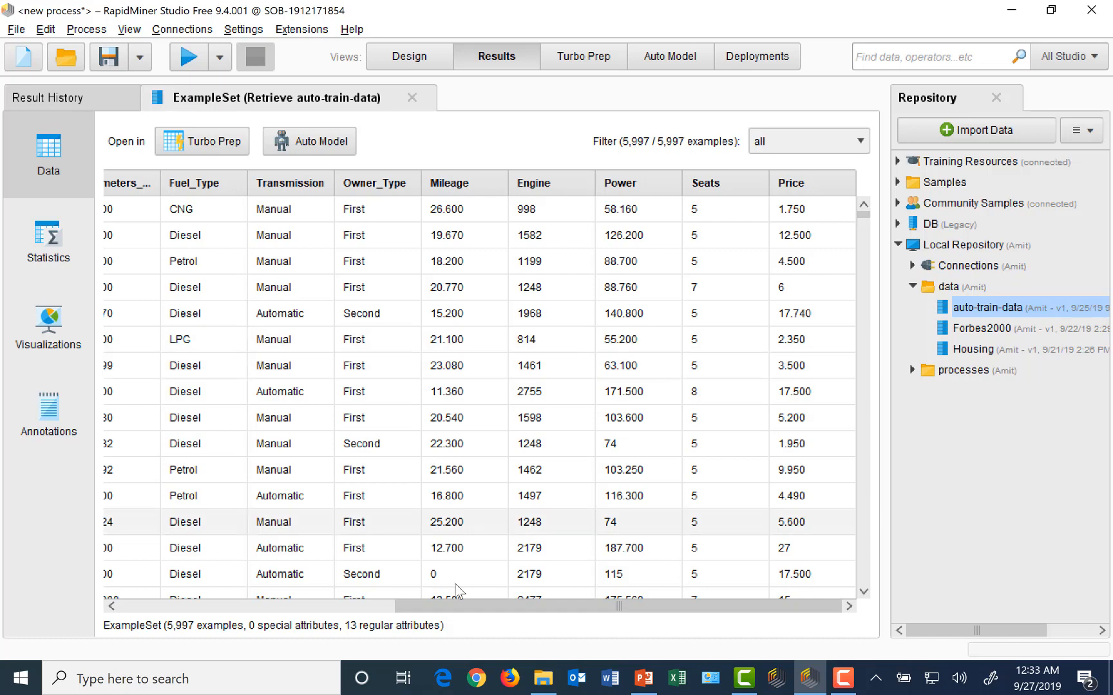
{"action": "left_click", "coordinate": [169, 607]}
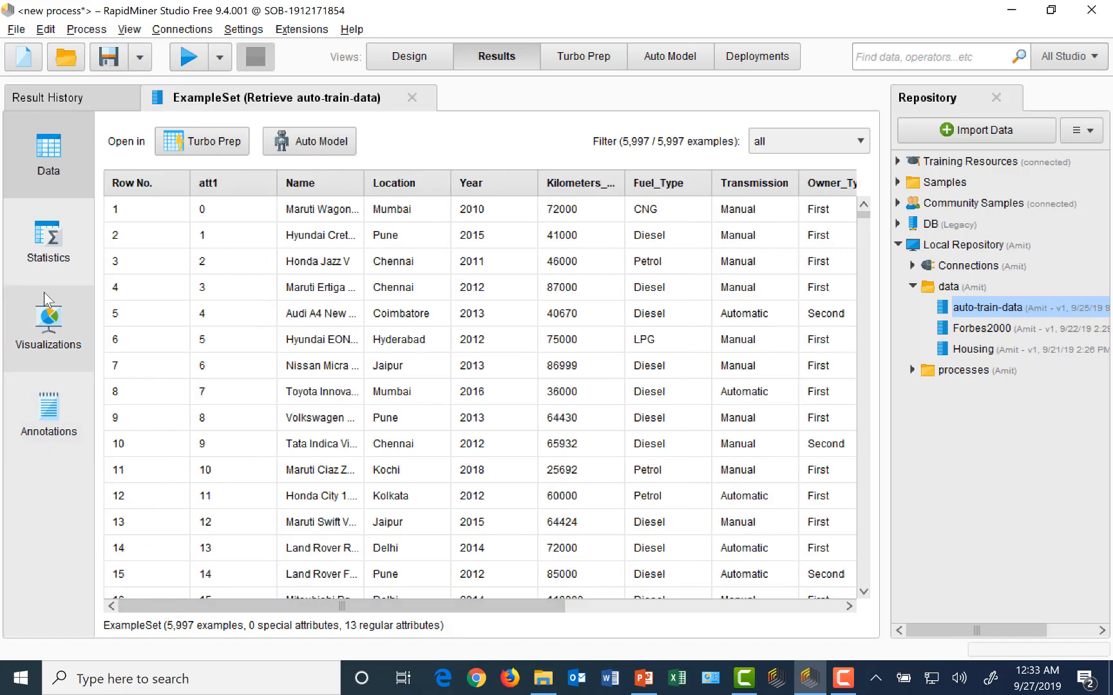
{"action": "left_click", "coordinate": [51, 250]}
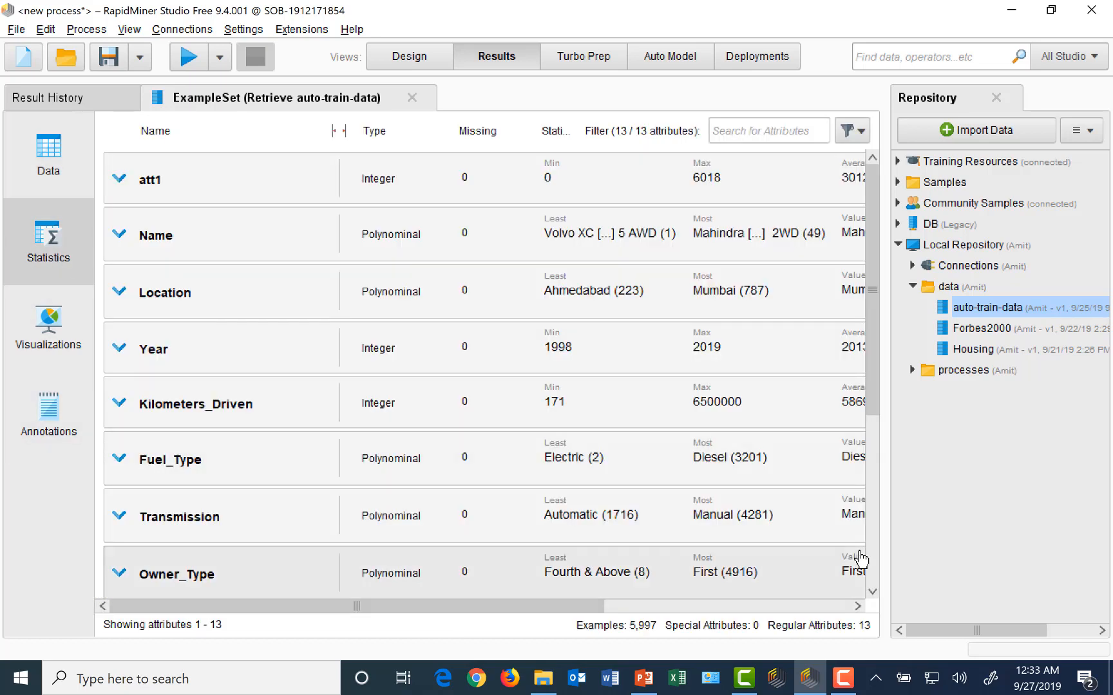
{"action": "left_click", "coordinate": [871, 563]}
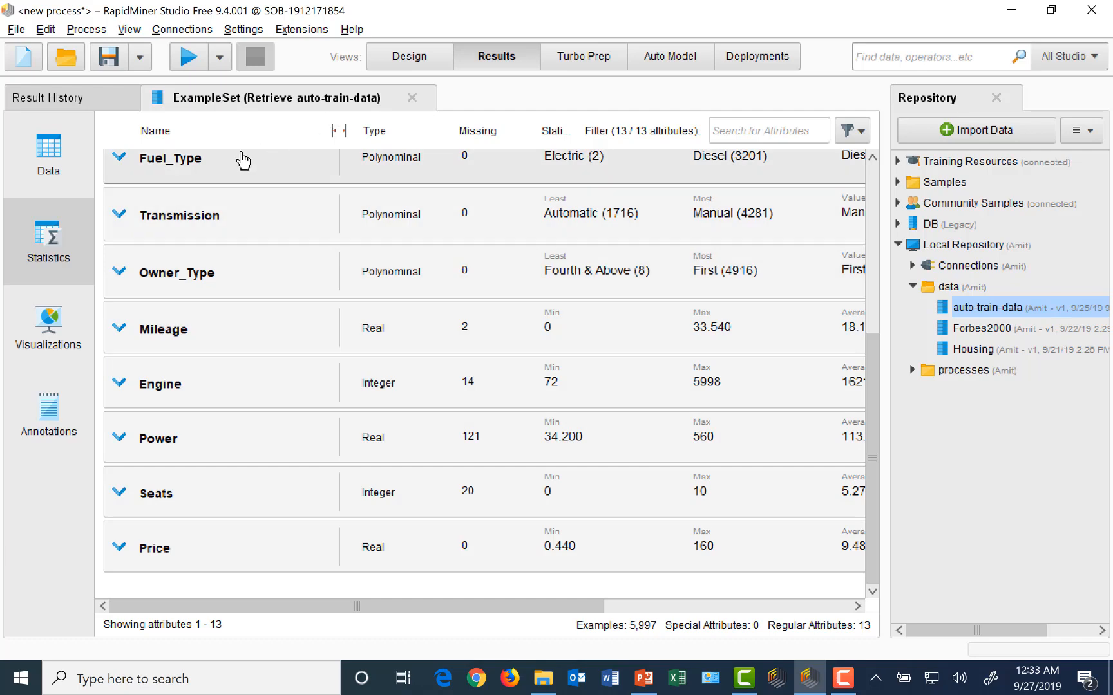
{"action": "left_click", "coordinate": [63, 158]}
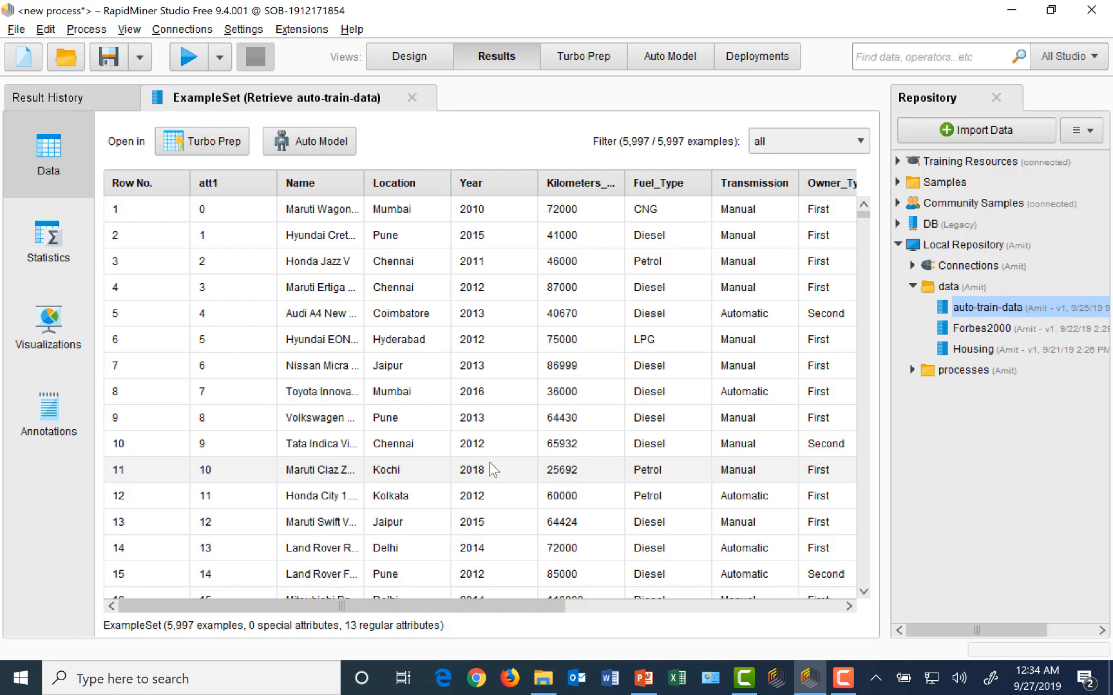
{"action": "left_click", "coordinate": [849, 607]}
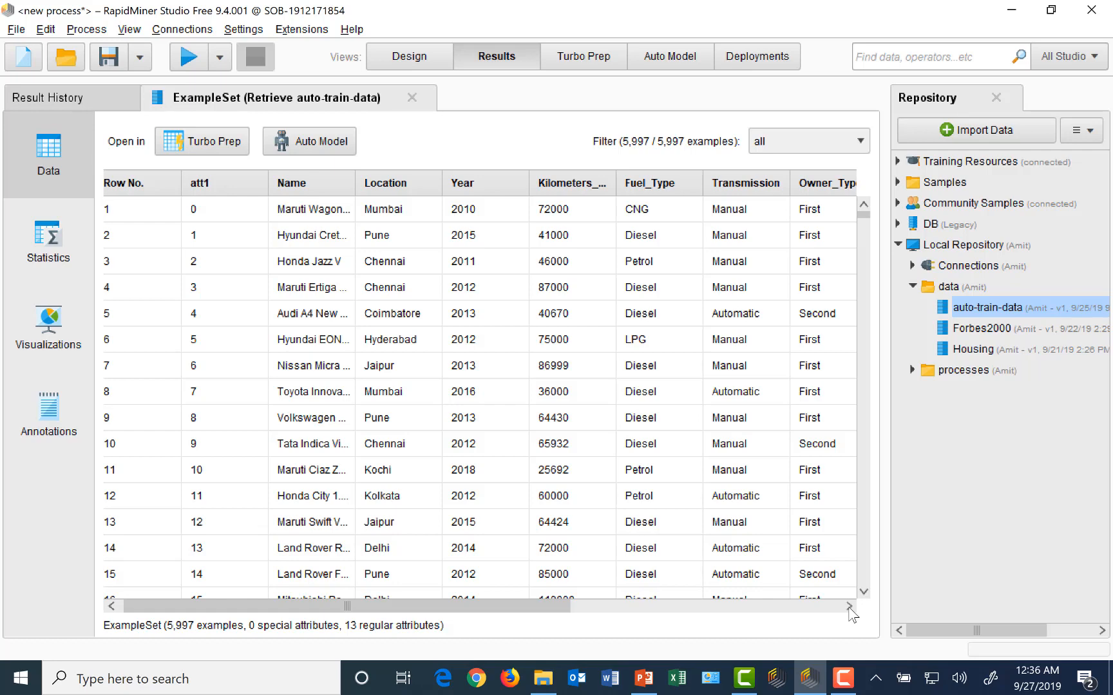
Step: Disconnect the Retrieve operator from the result port in the process design and place a Select Attributes operator beside it
{"action": "left_click", "coordinate": [422, 55]}
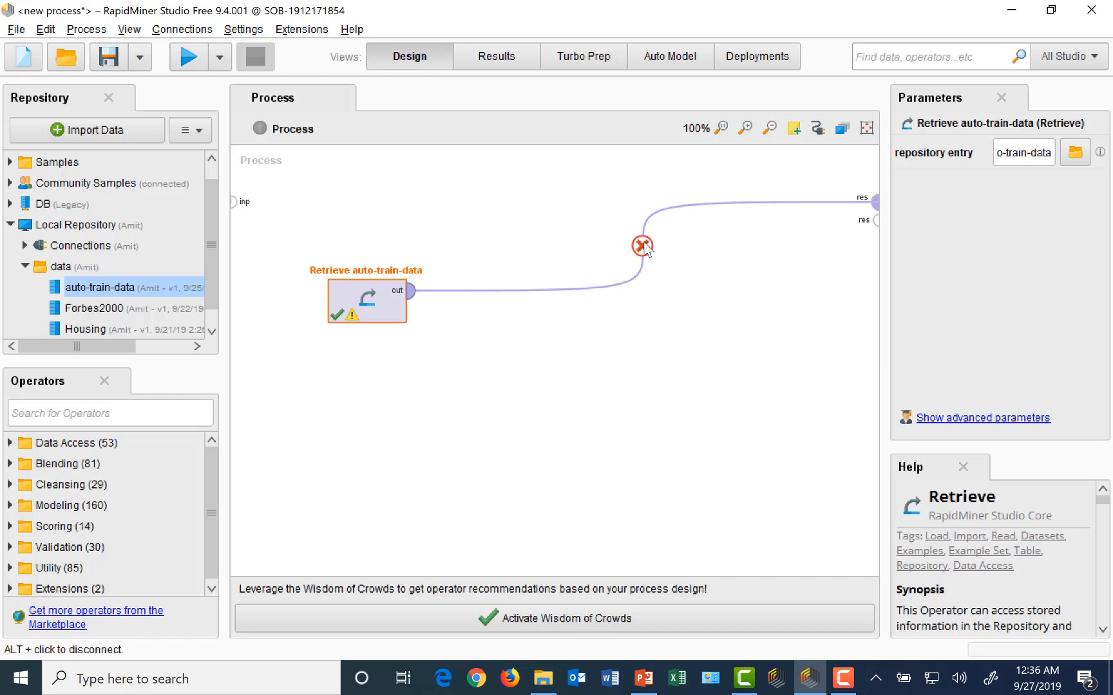
{"action": "left_click", "coordinate": [642, 246]}
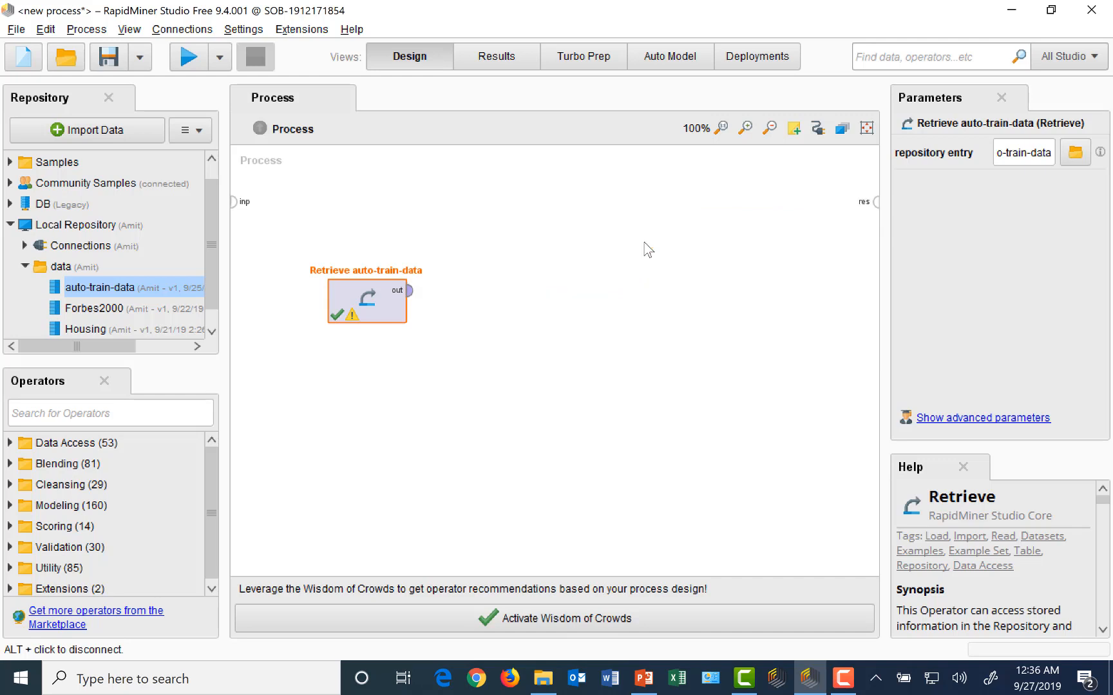
{"action": "left_click", "coordinate": [151, 418]}
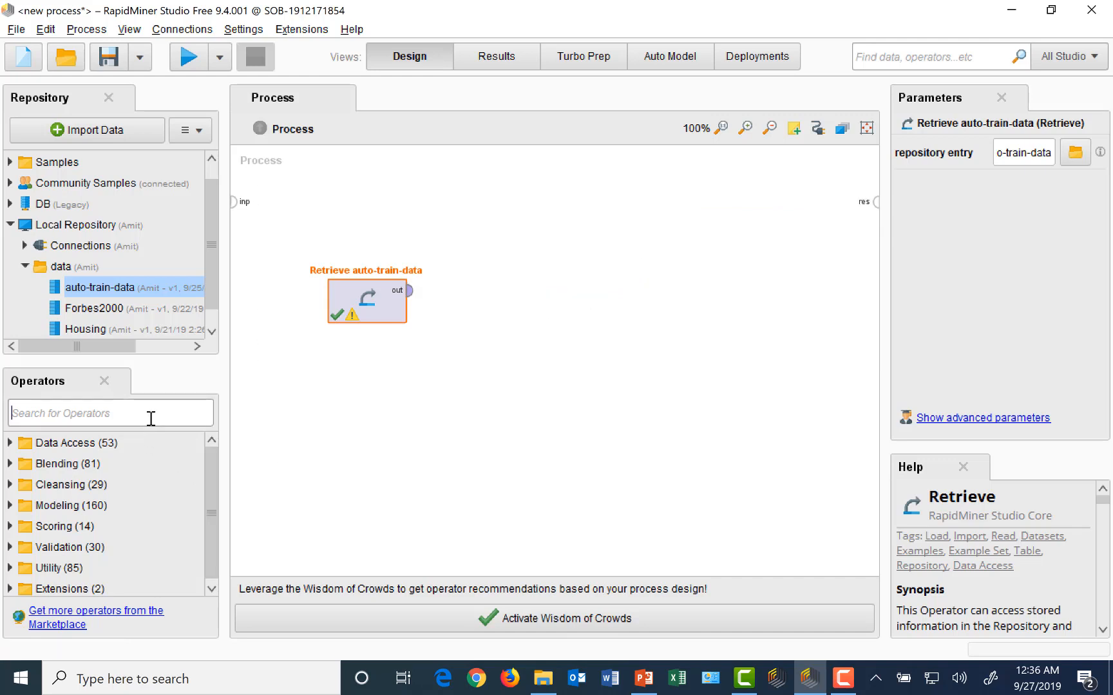
{"action": "type", "text": "sel"}
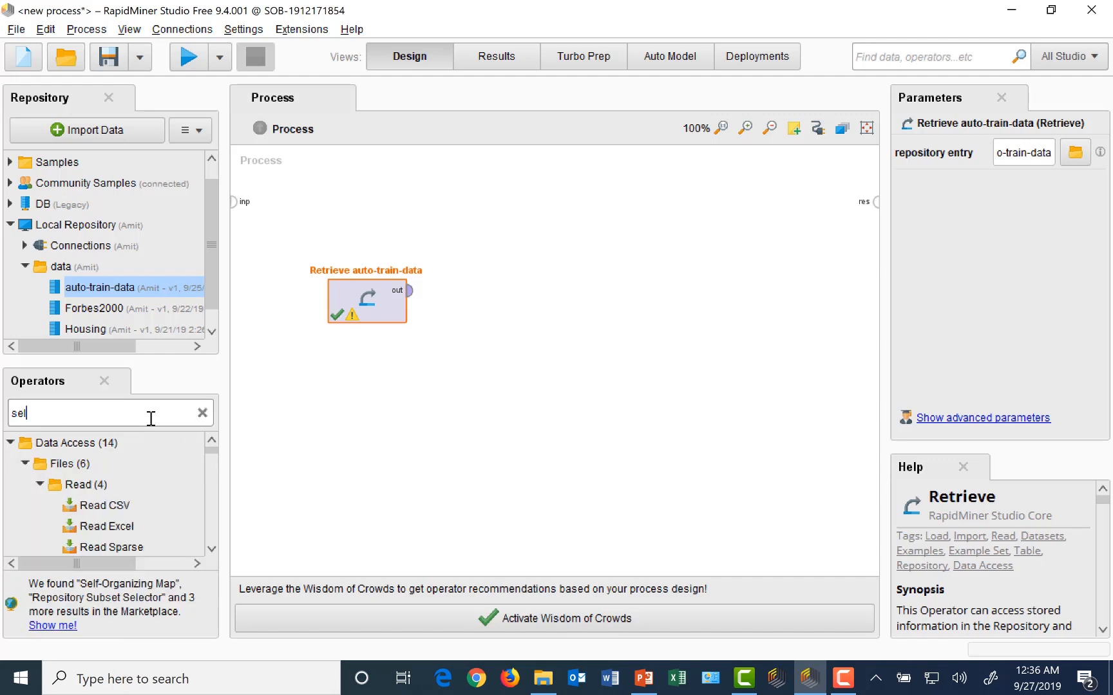
{"action": "type", "text": "ect"}
{"action": "left_click_drag", "start_coordinate": [97, 506], "coordinate": [550, 291]}
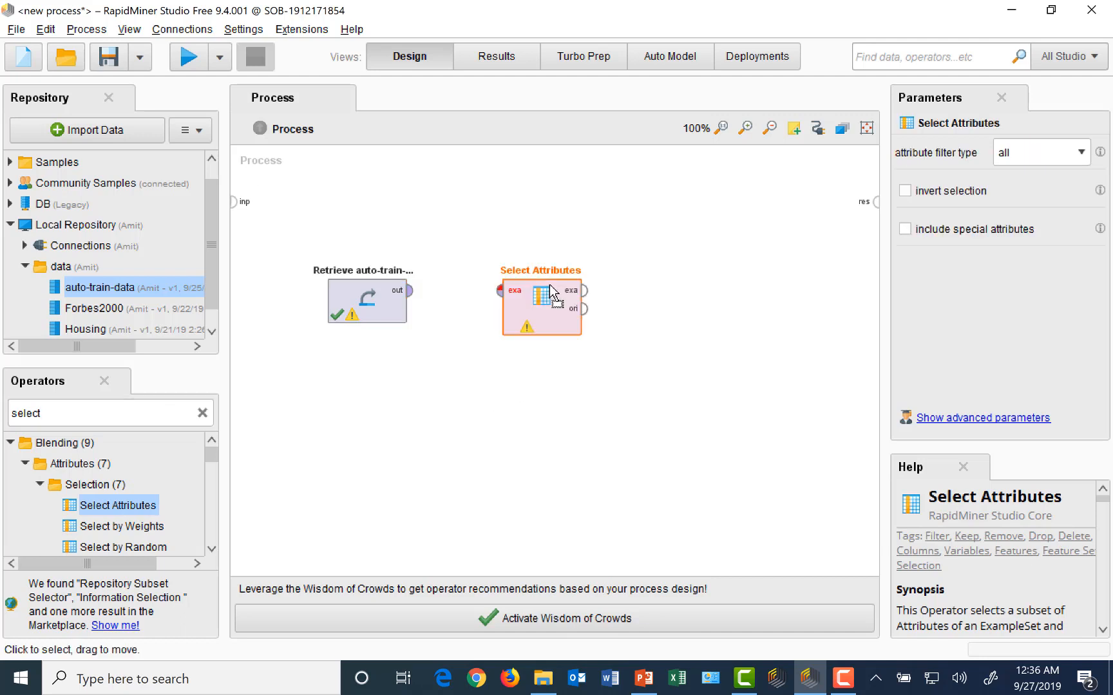
Step: Connect the Retrieve output to the Select Attributes example input, and the operator's example output to the process result port
{"action": "left_click", "coordinate": [410, 291]}
{"action": "left_click", "coordinate": [502, 292]}
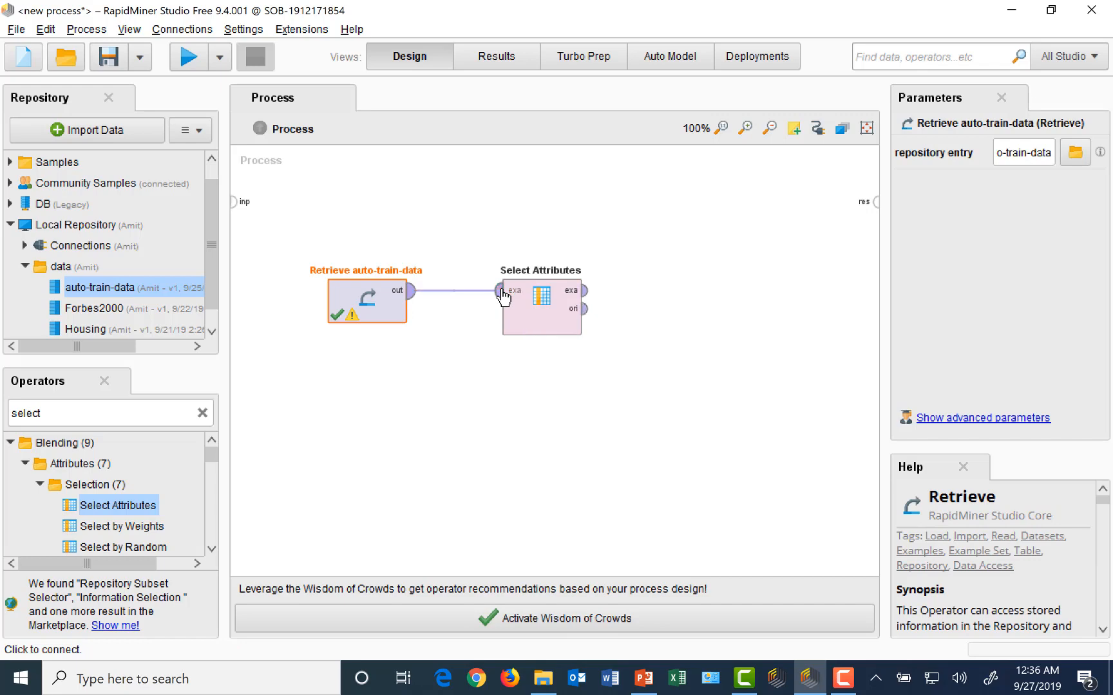
{"action": "mouse_move", "coordinate": [503, 295]}
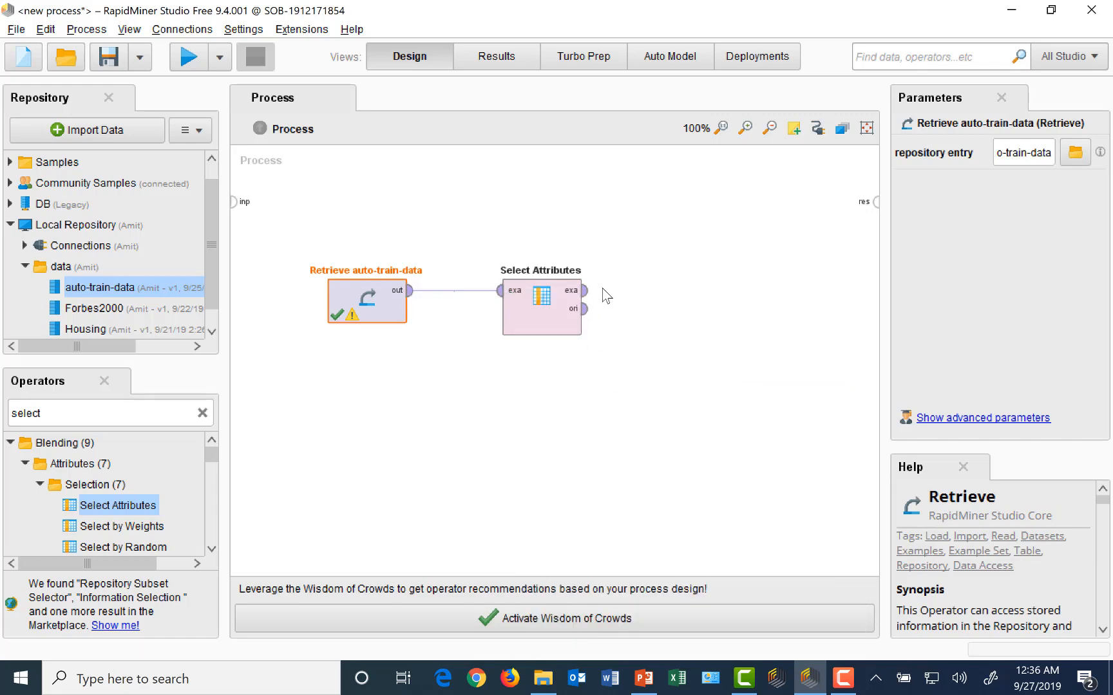
{"action": "left_click", "coordinate": [588, 294]}
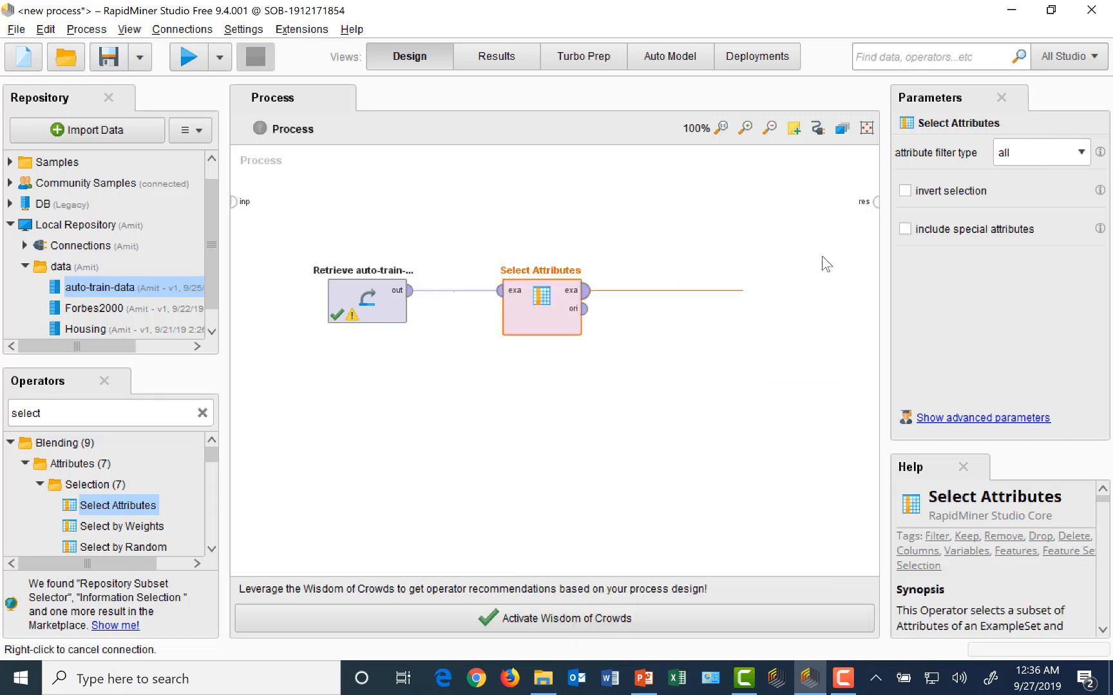
{"action": "left_click", "coordinate": [873, 205]}
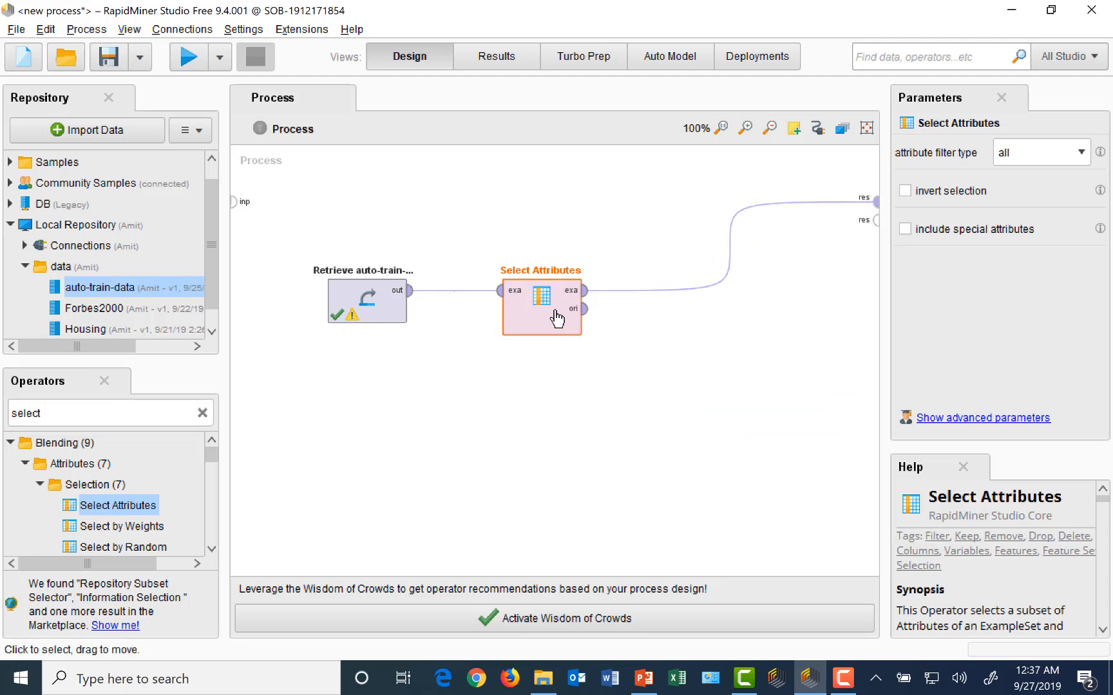
Step: Set the attribute filter type to subset and add Fuel_Type and Location to the selected attributes
{"action": "left_click", "coordinate": [1063, 154]}
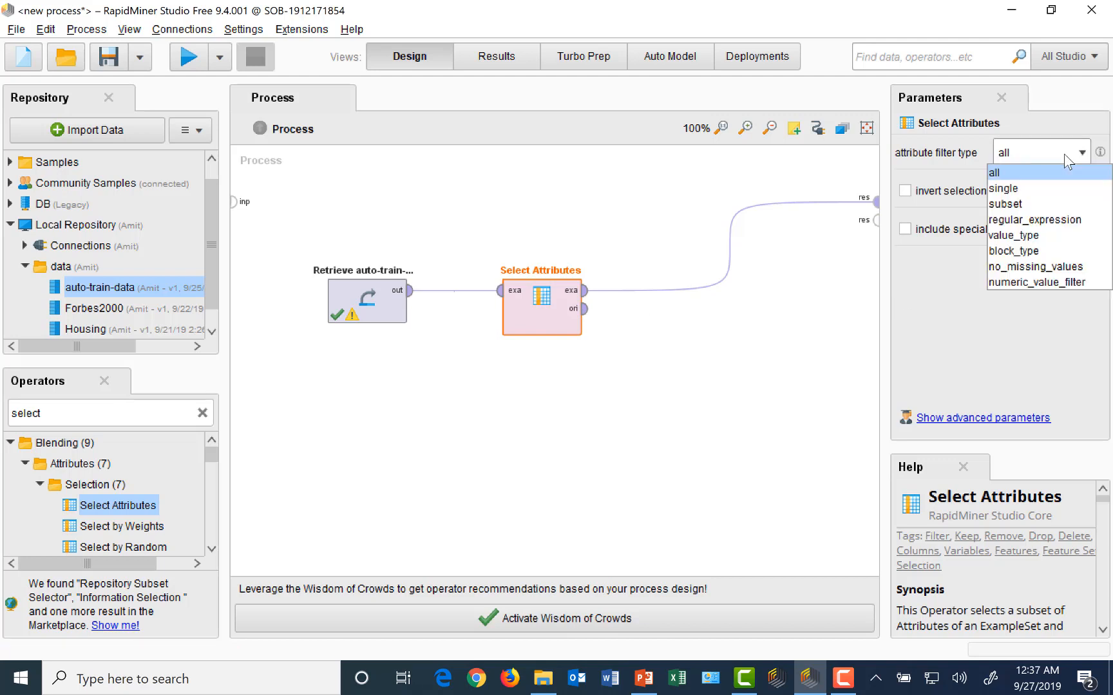
{"action": "left_click", "coordinate": [1026, 205]}
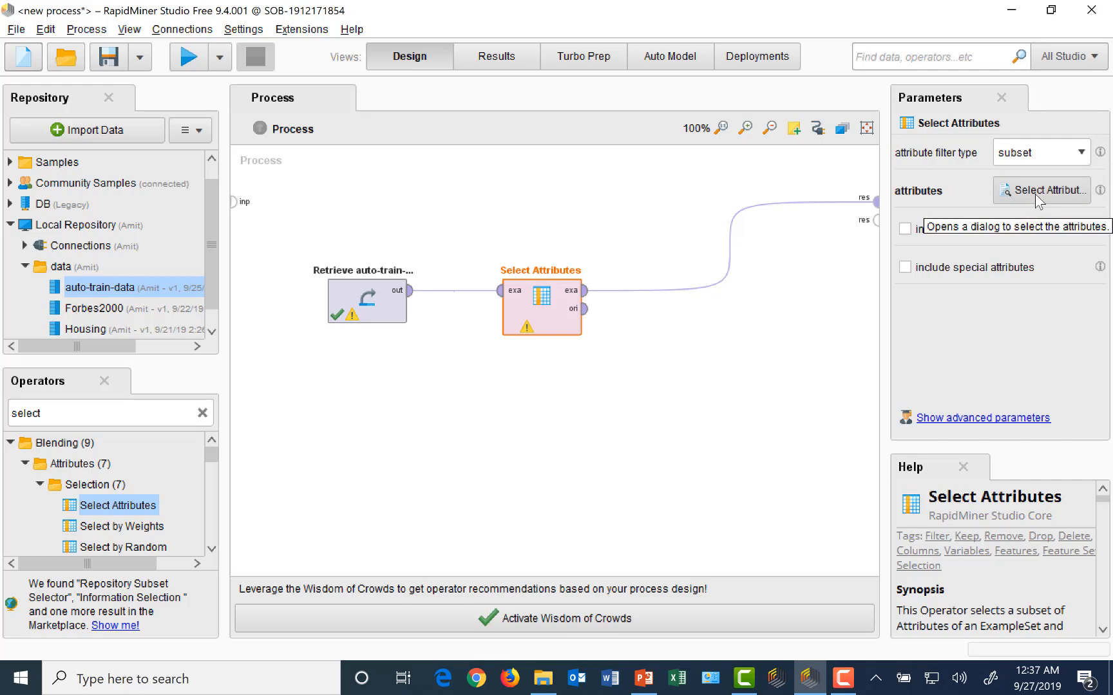
{"action": "left_click", "coordinate": [1043, 188]}
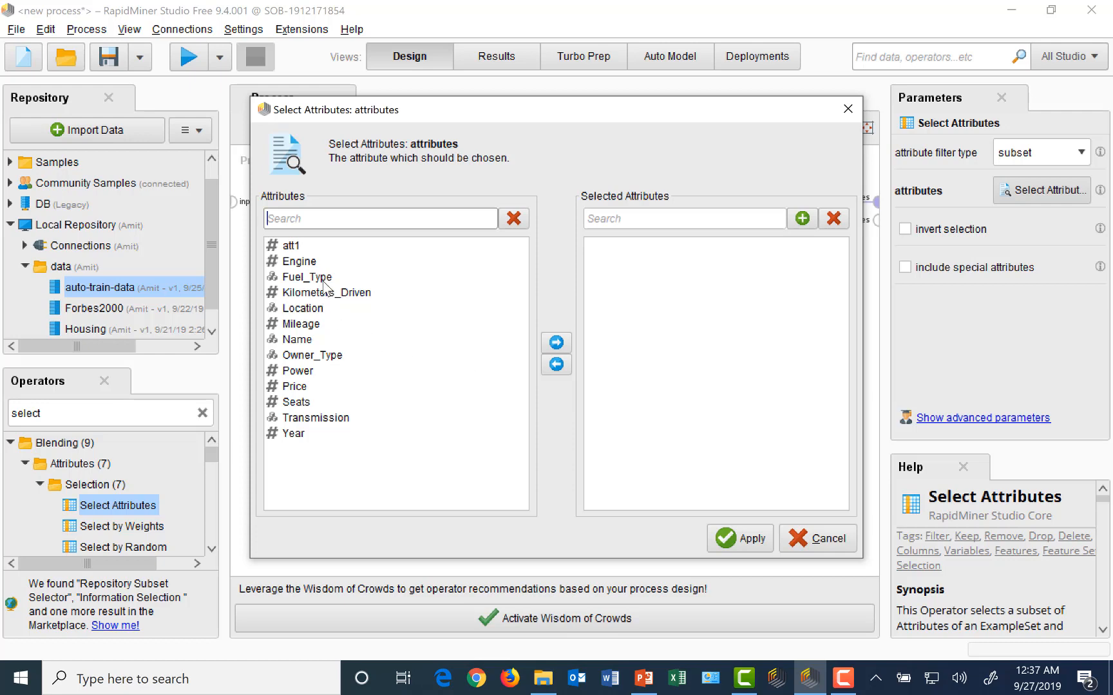
{"action": "left_click", "coordinate": [490, 339]}
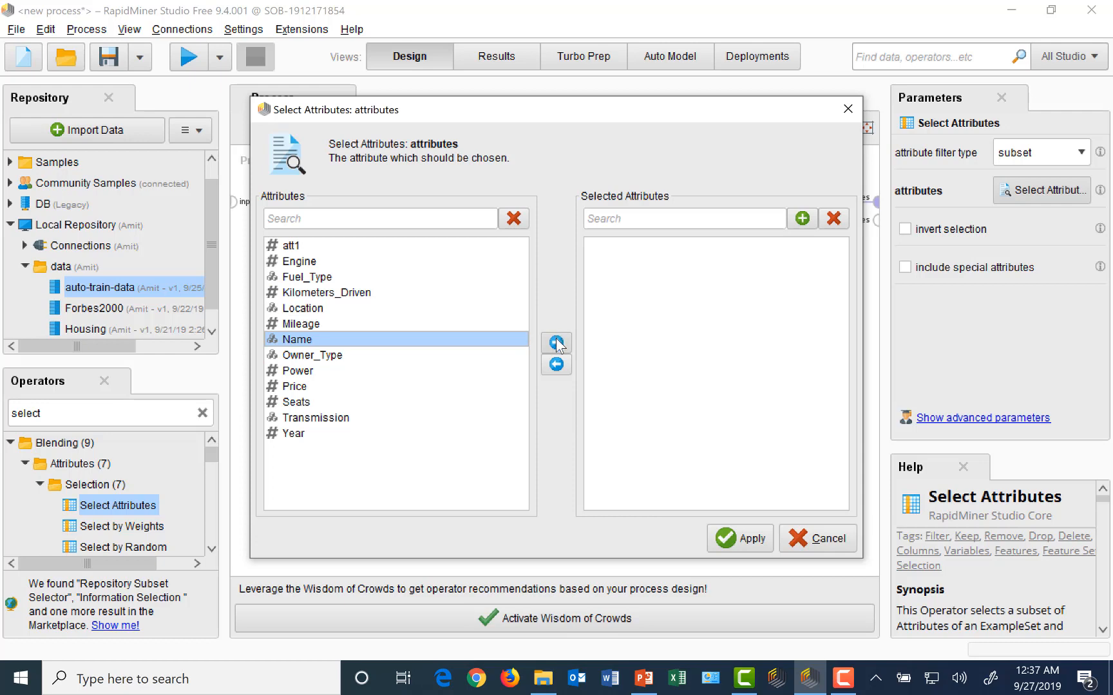
{"action": "left_click", "coordinate": [333, 278]}
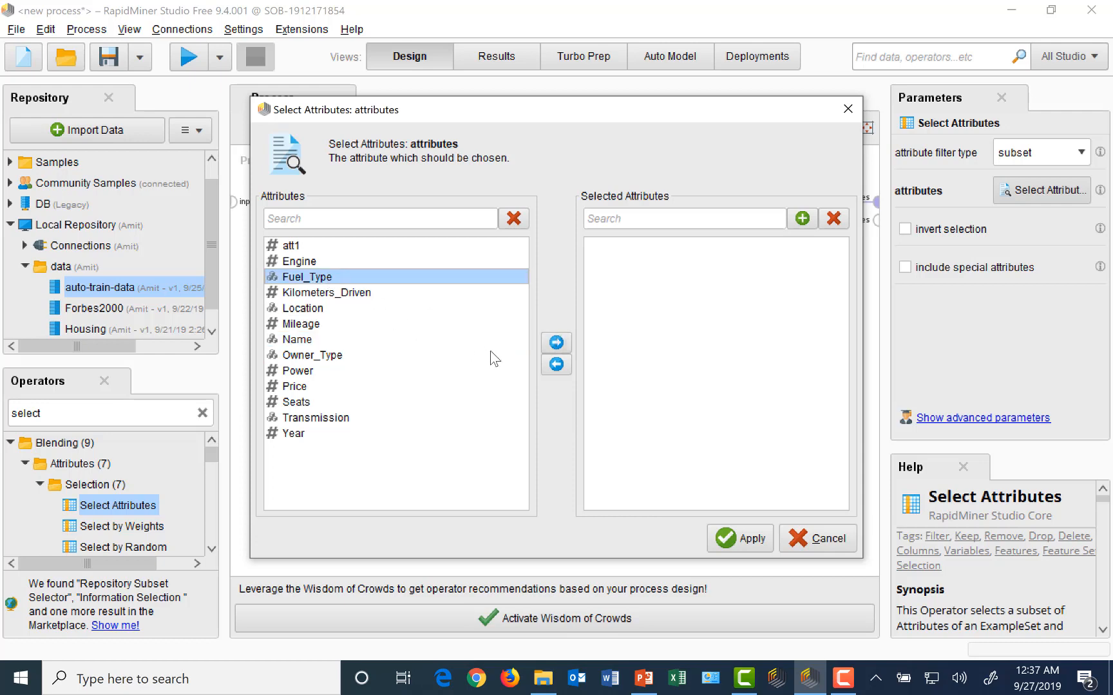
{"action": "left_click", "coordinate": [552, 349]}
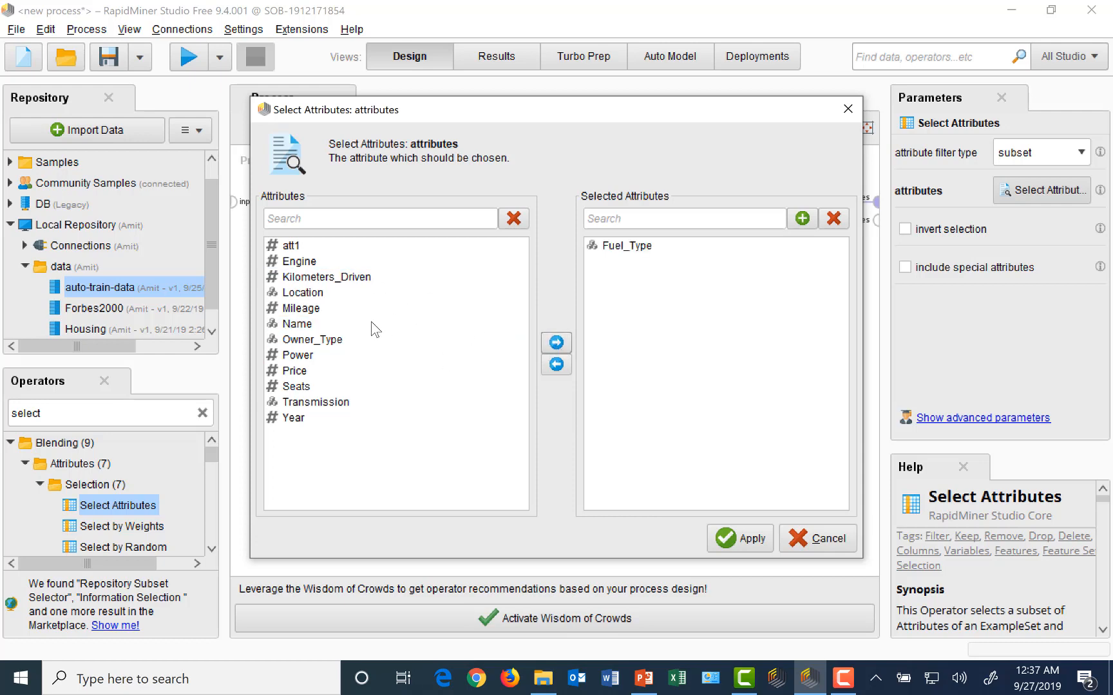
{"action": "left_click", "coordinate": [314, 293]}
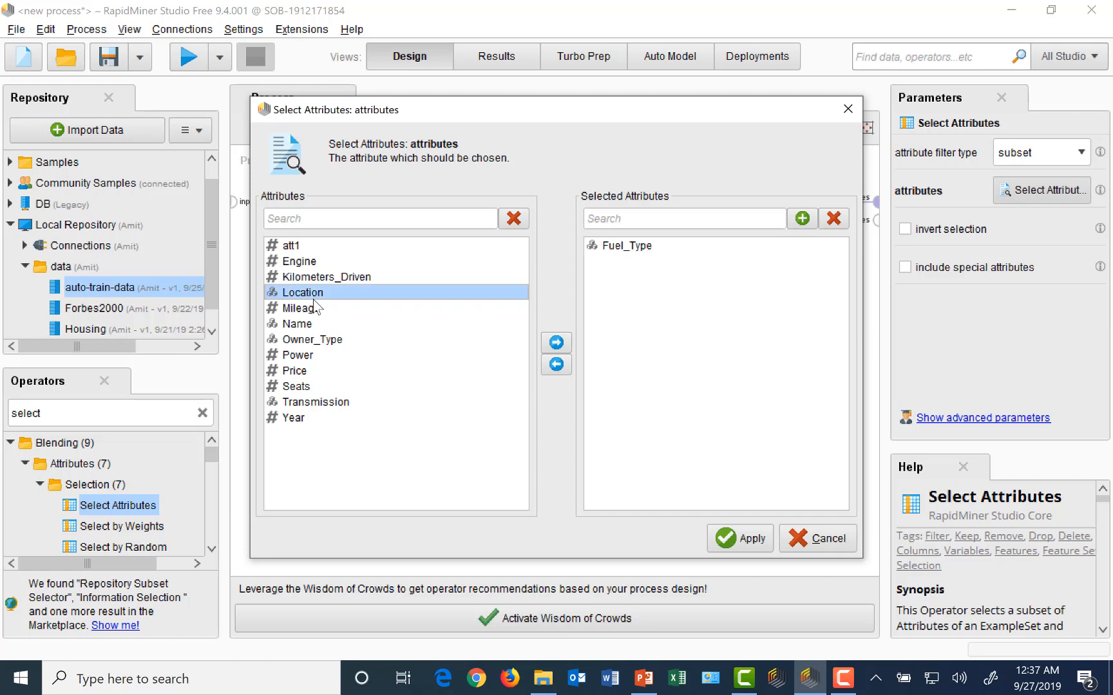
{"action": "left_click", "coordinate": [563, 349]}
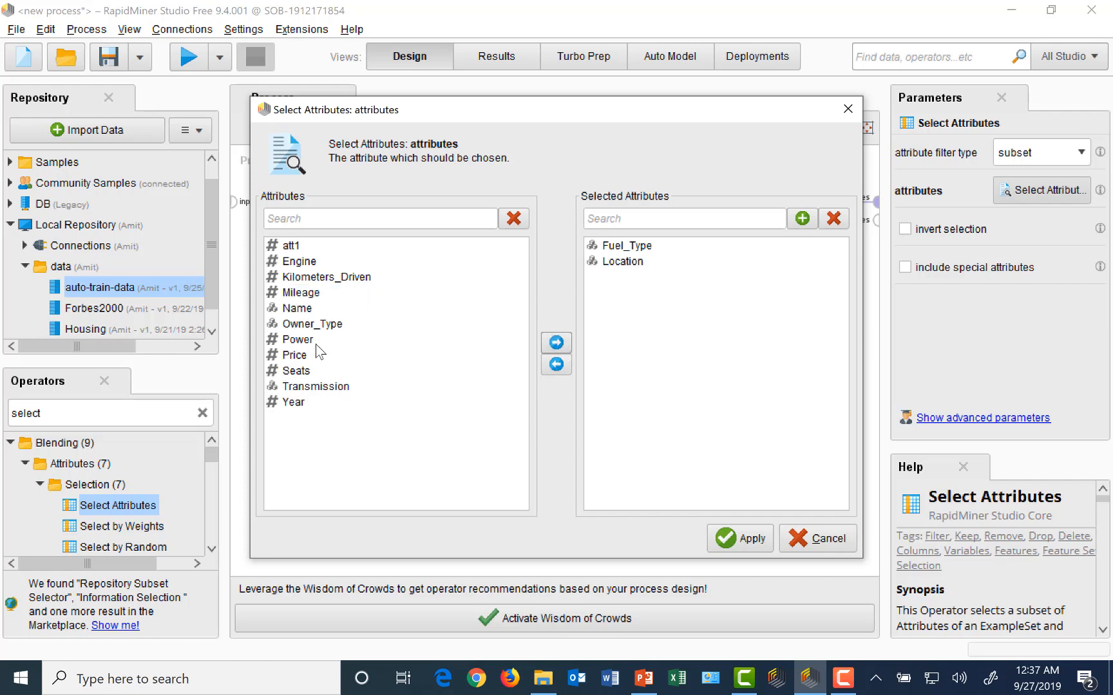
Step: Add Power, Price and Transmission to the selected attributes, apply the selection and run the process
{"action": "left_click", "coordinate": [315, 342]}
{"action": "left_click", "coordinate": [555, 343]}
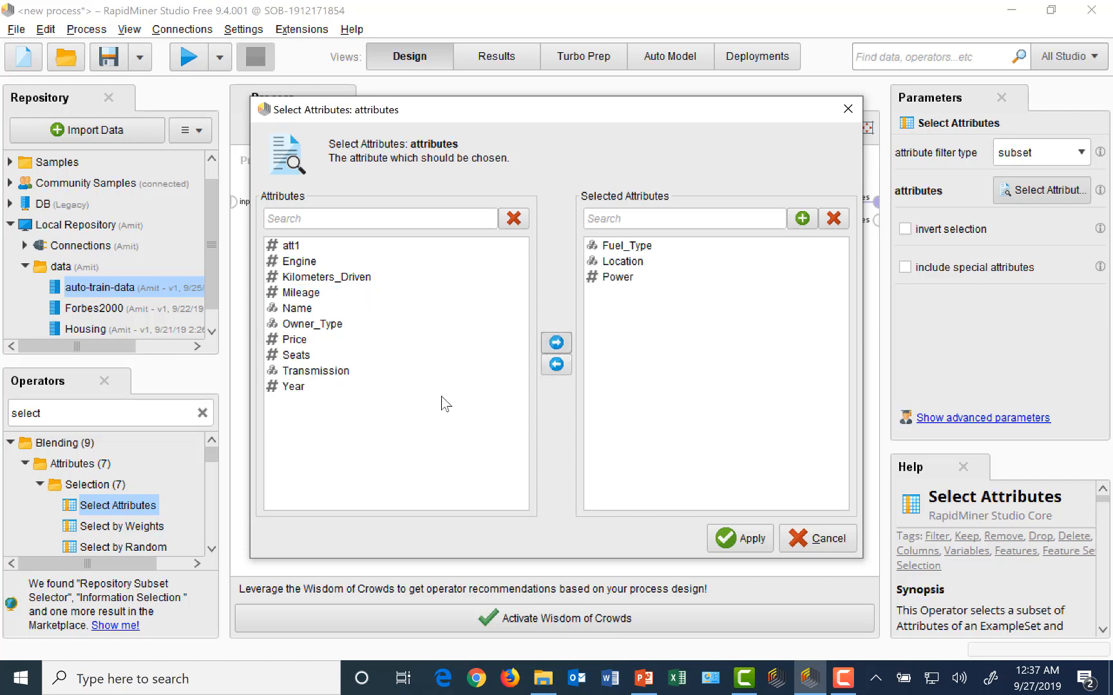
{"action": "left_click", "coordinate": [299, 340]}
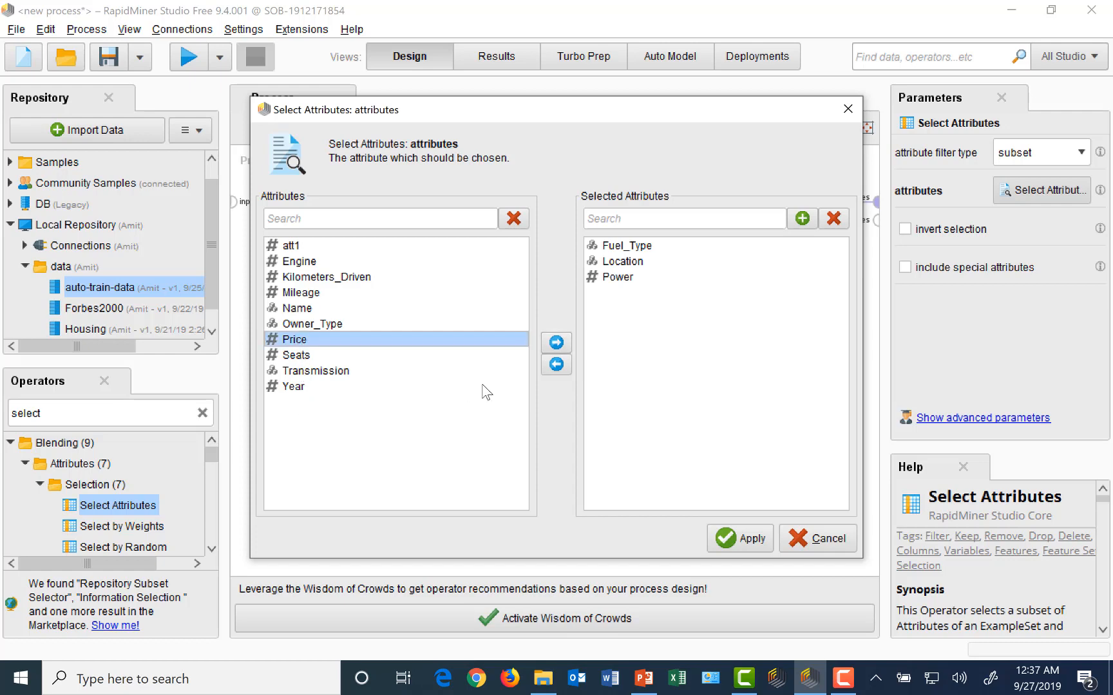
{"action": "left_click", "coordinate": [557, 347]}
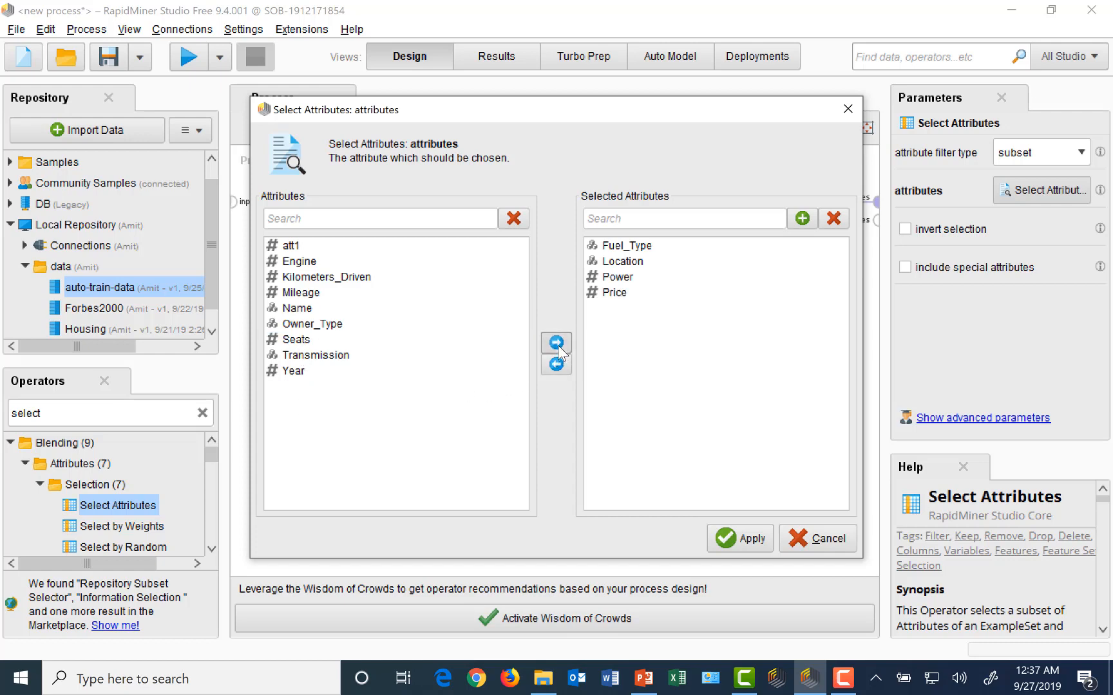
{"action": "left_click", "coordinate": [344, 361]}
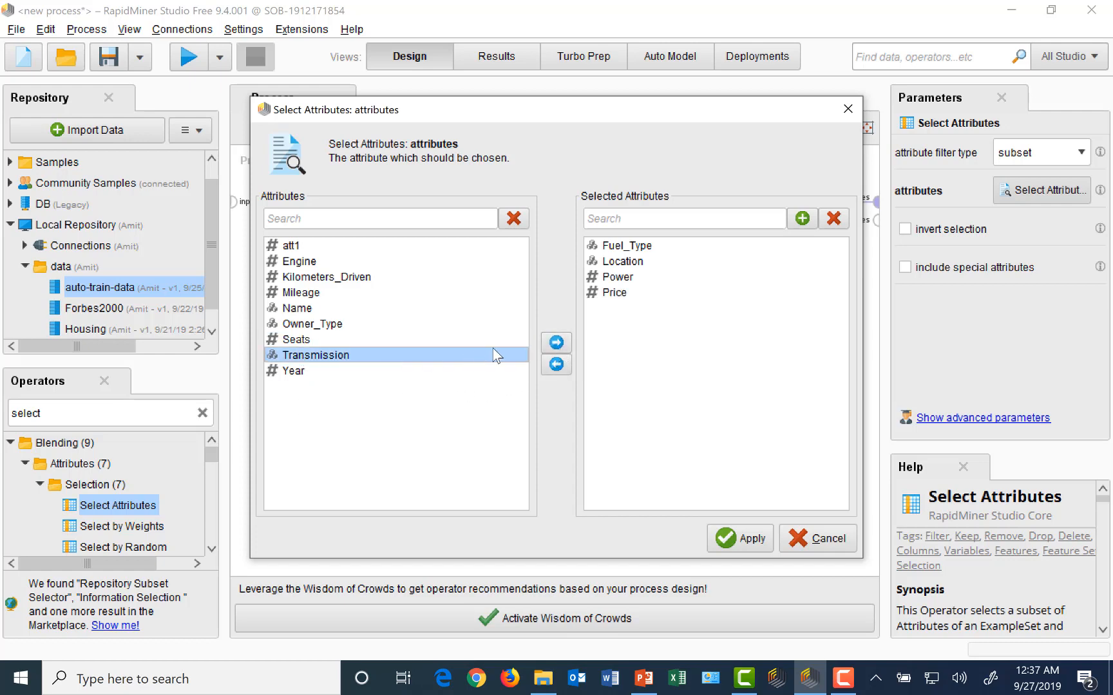
{"action": "left_click", "coordinate": [564, 346]}
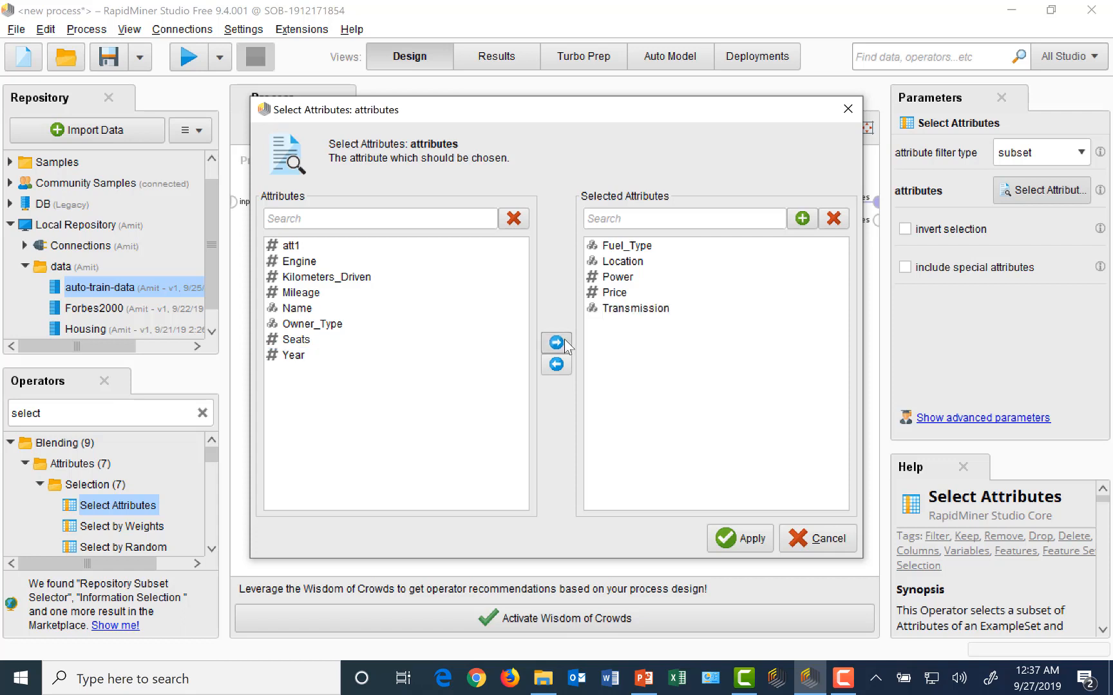
{"action": "left_click", "coordinate": [751, 539]}
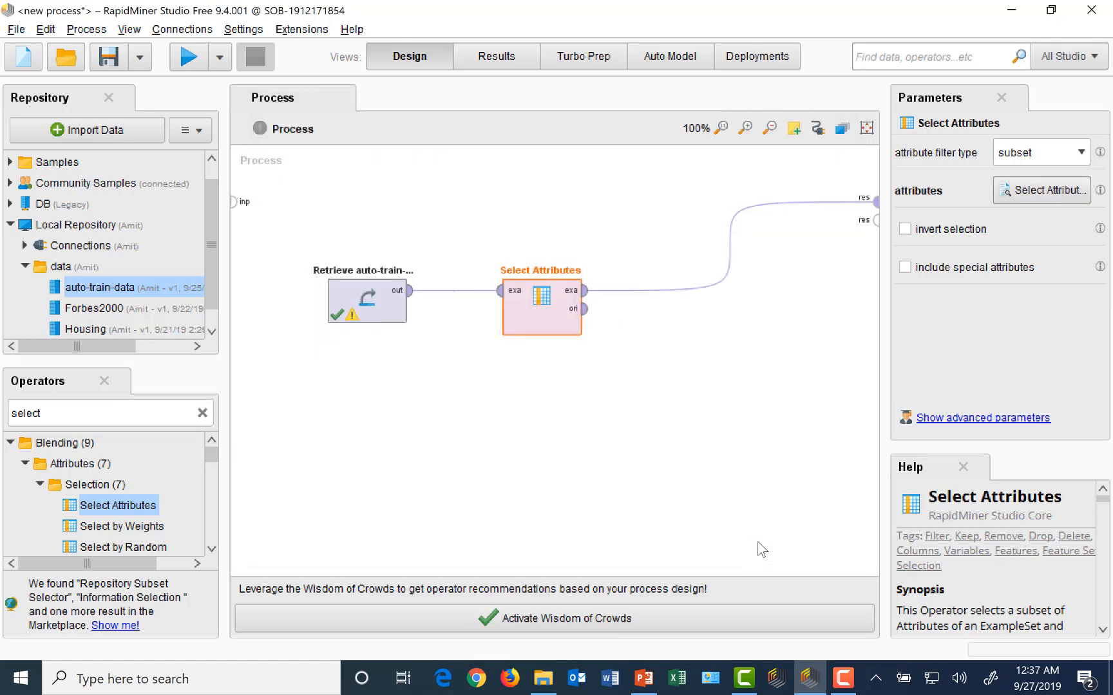
{"action": "left_click", "coordinate": [189, 59]}
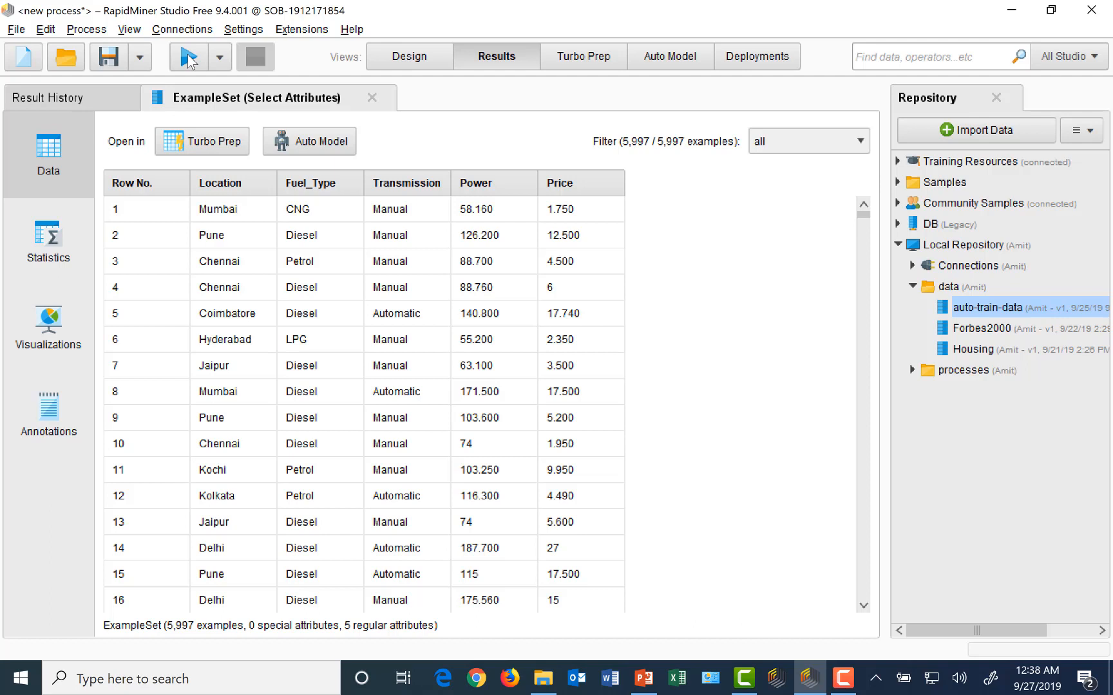
Step: Delete the Select Attributes operator from the process and disconnect the Retrieve operator from the result port
{"action": "left_click", "coordinate": [415, 61]}
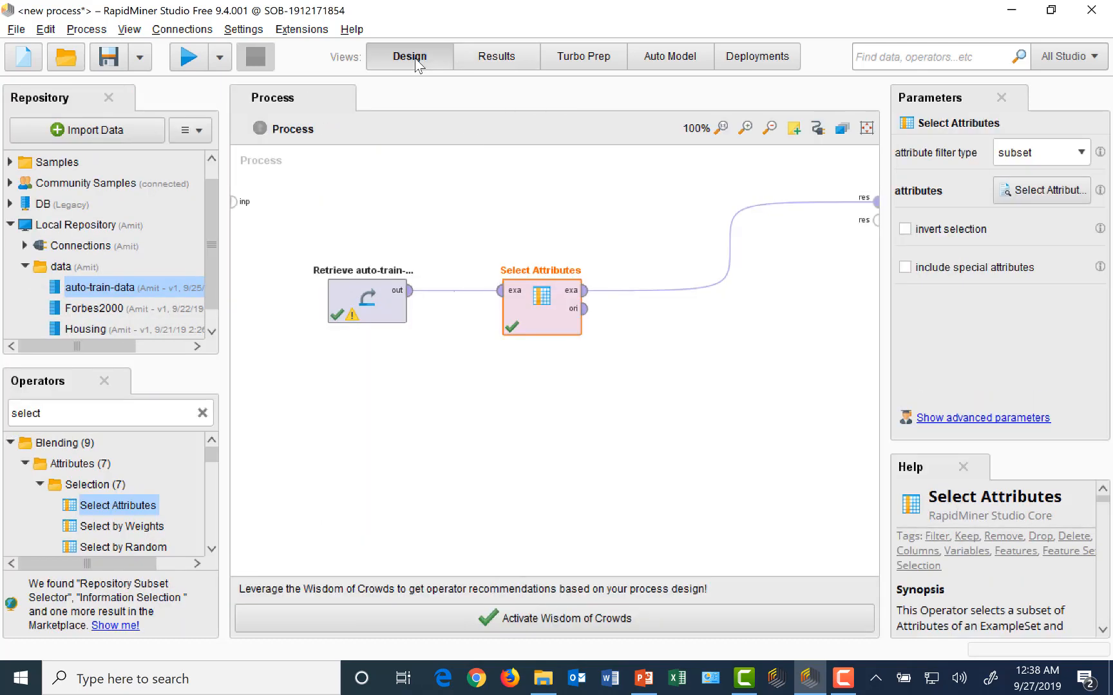
{"action": "right_click", "coordinate": [552, 302]}
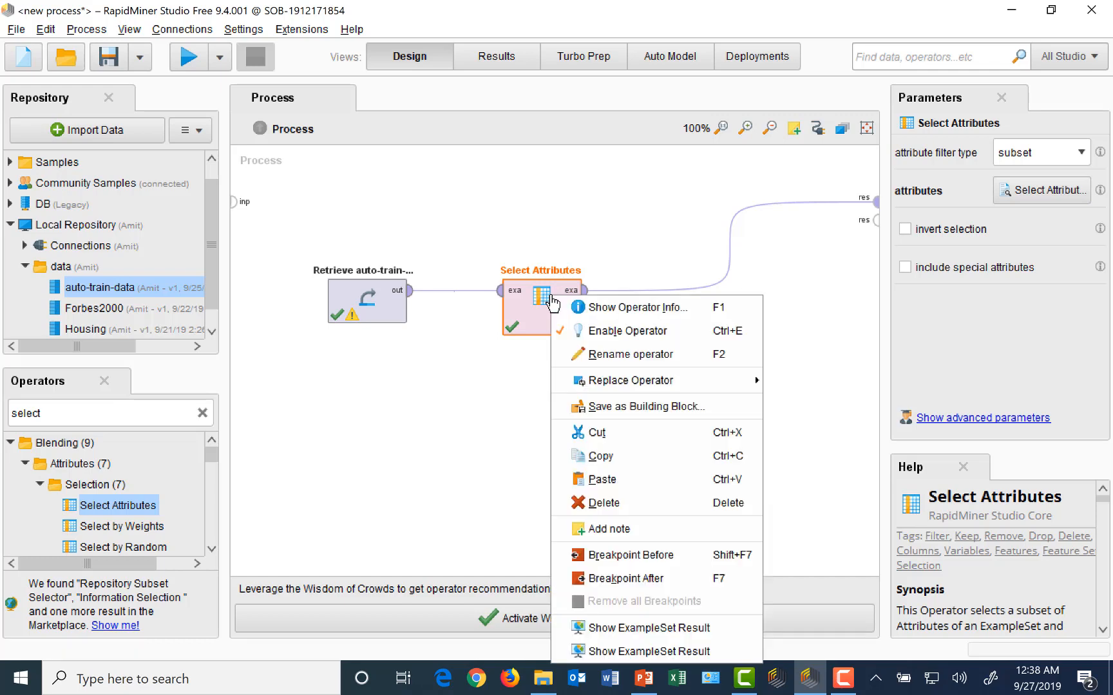
{"action": "left_click", "coordinate": [603, 503]}
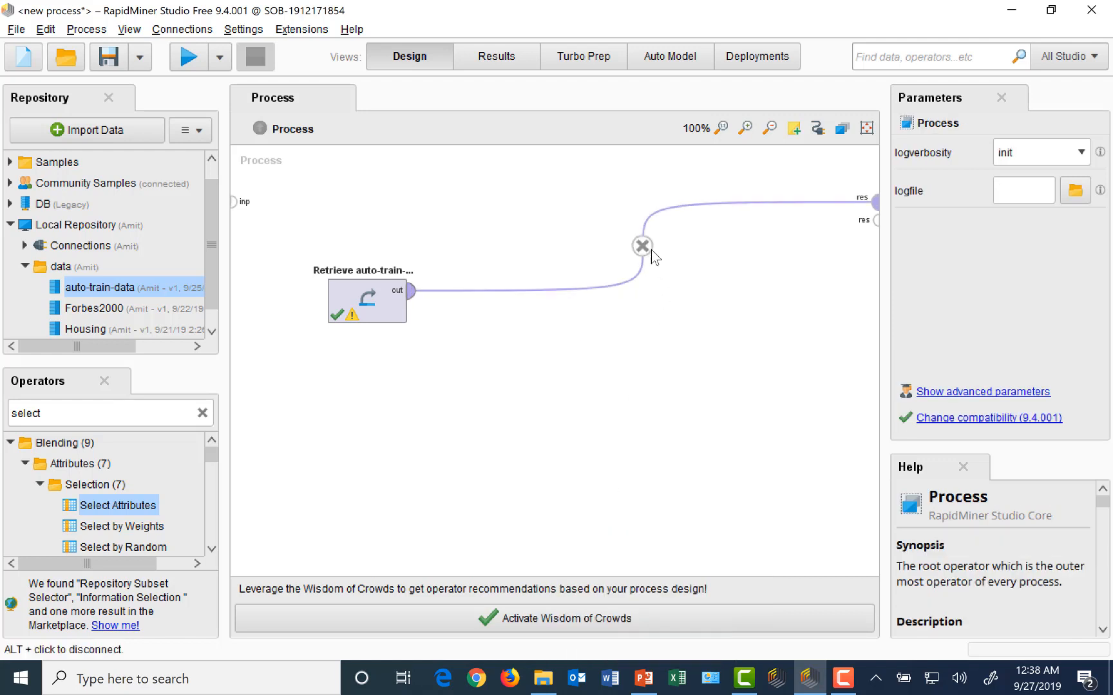
{"action": "left_click", "coordinate": [642, 248], "text": "alt"}
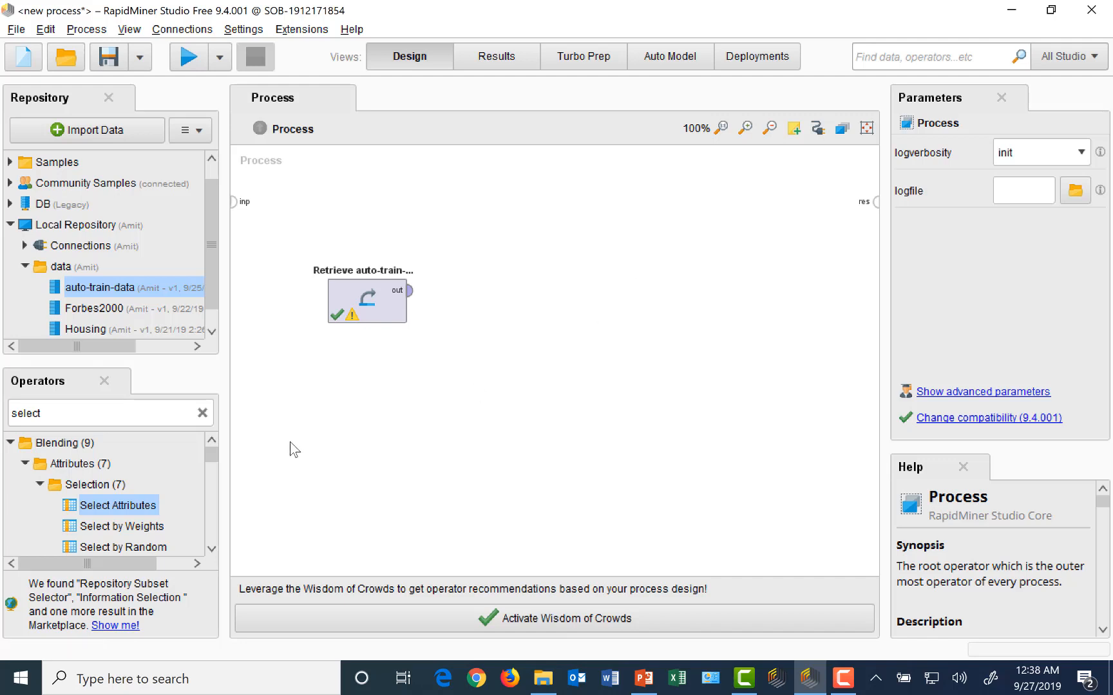
Step: Search the operators for filter and add the Filter Examples operator to the process beside the Retrieve operator
{"action": "double_click", "coordinate": [133, 413]}
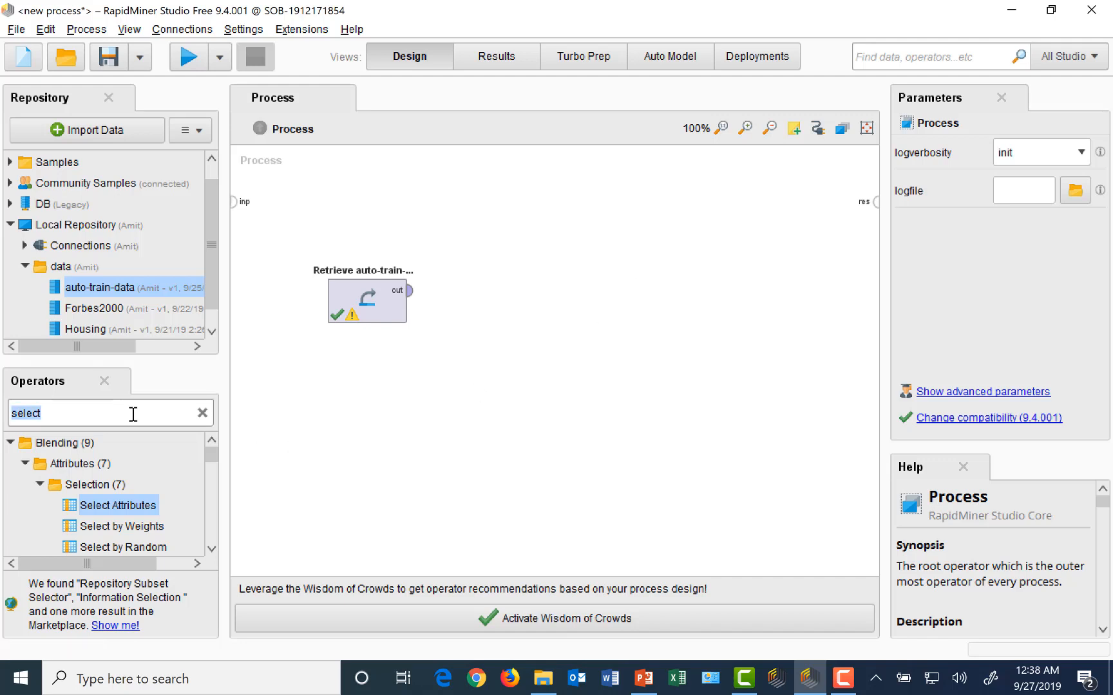
{"action": "type", "text": "filter"}
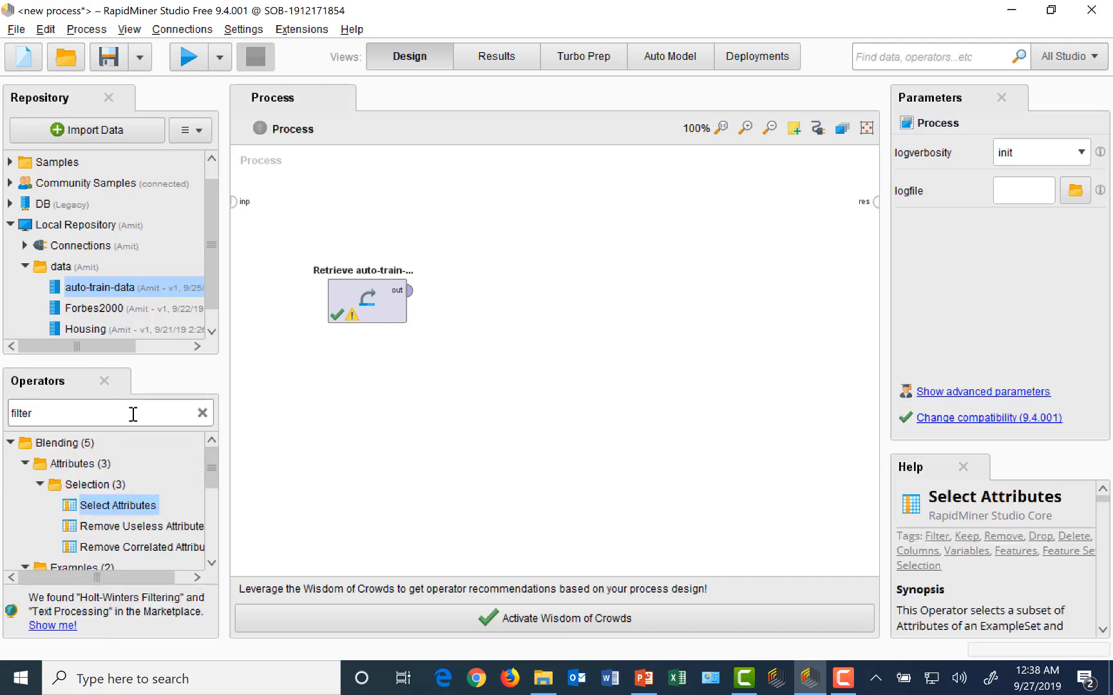
{"action": "left_click", "coordinate": [211, 565]}
{"action": "left_click", "coordinate": [211, 565]}
{"action": "left_click", "coordinate": [211, 565]}
{"action": "left_click", "coordinate": [211, 565]}
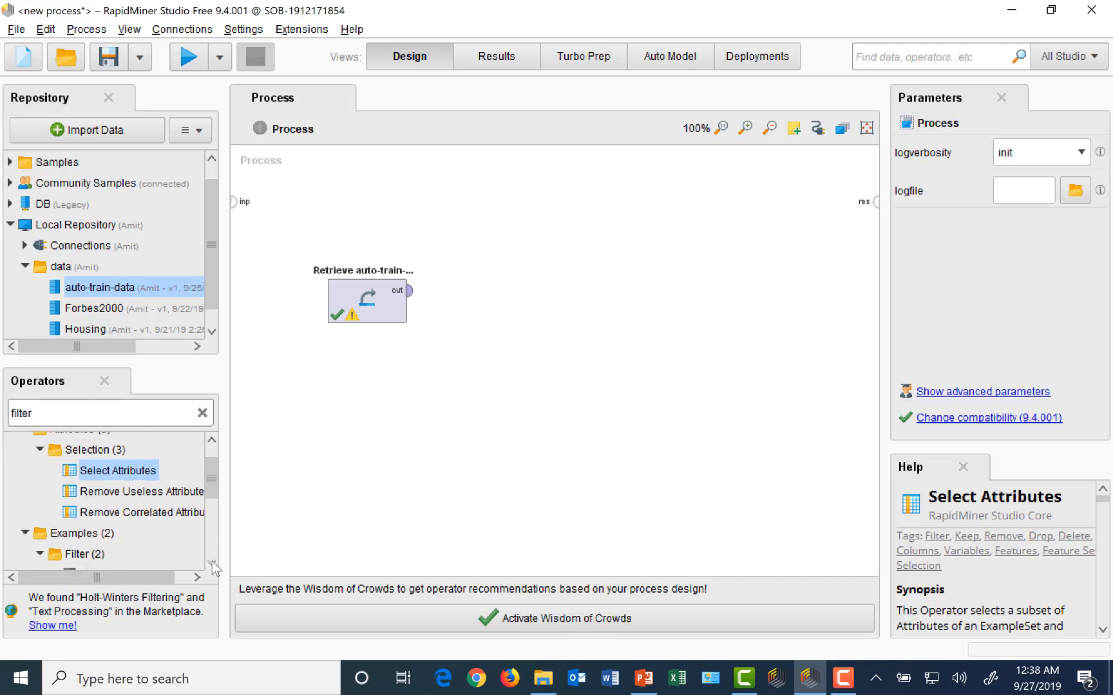
{"action": "left_click", "coordinate": [211, 565]}
{"action": "left_click", "coordinate": [212, 566]}
{"action": "left_click", "coordinate": [211, 566]}
{"action": "left_click_drag", "start_coordinate": [117, 544], "coordinate": [558, 281]}
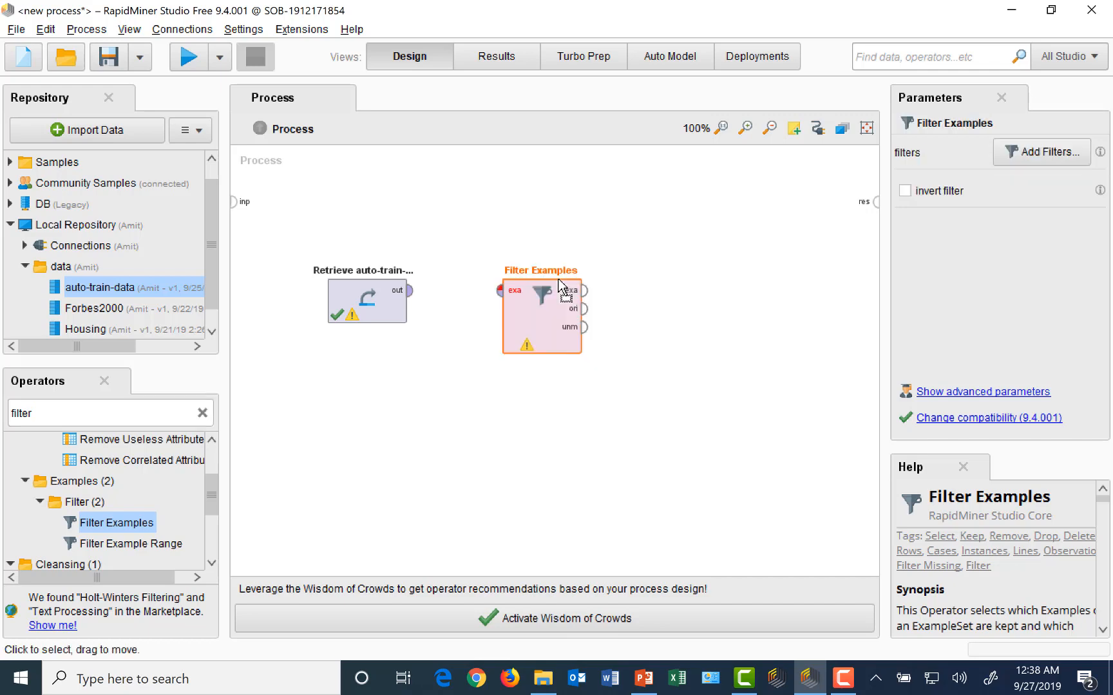
Step: Connect the Retrieve output to the Filter Examples input, and the filter's example output to the process result port
{"action": "left_click", "coordinate": [410, 291]}
{"action": "left_click", "coordinate": [497, 293]}
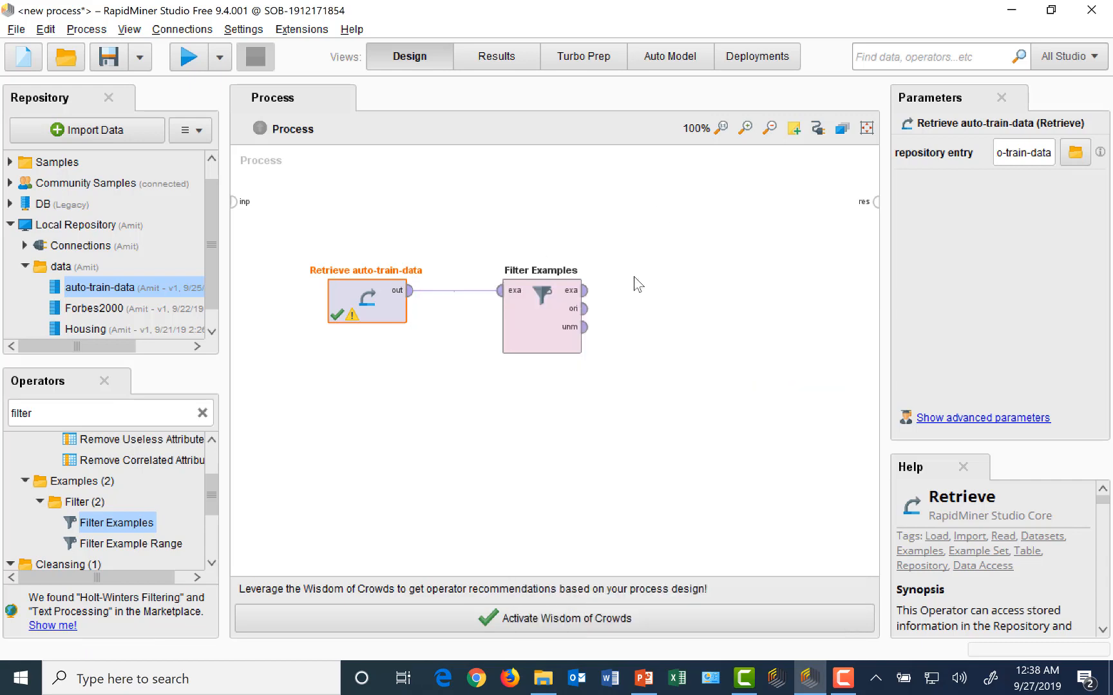
{"action": "left_click", "coordinate": [584, 291]}
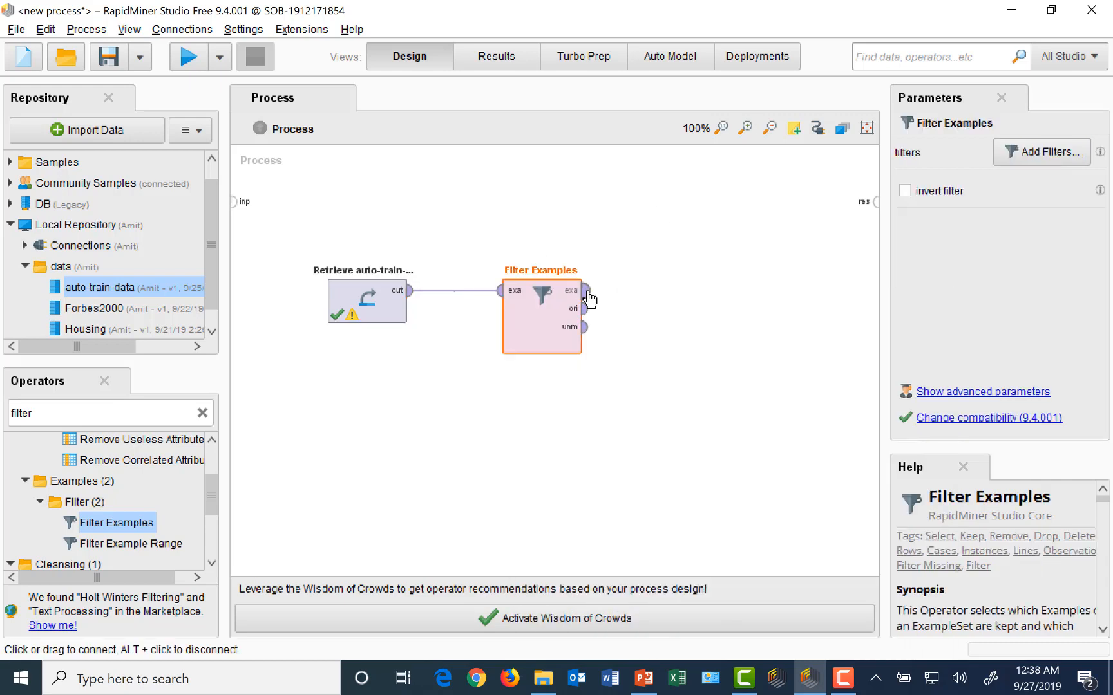
{"action": "left_click", "coordinate": [875, 201]}
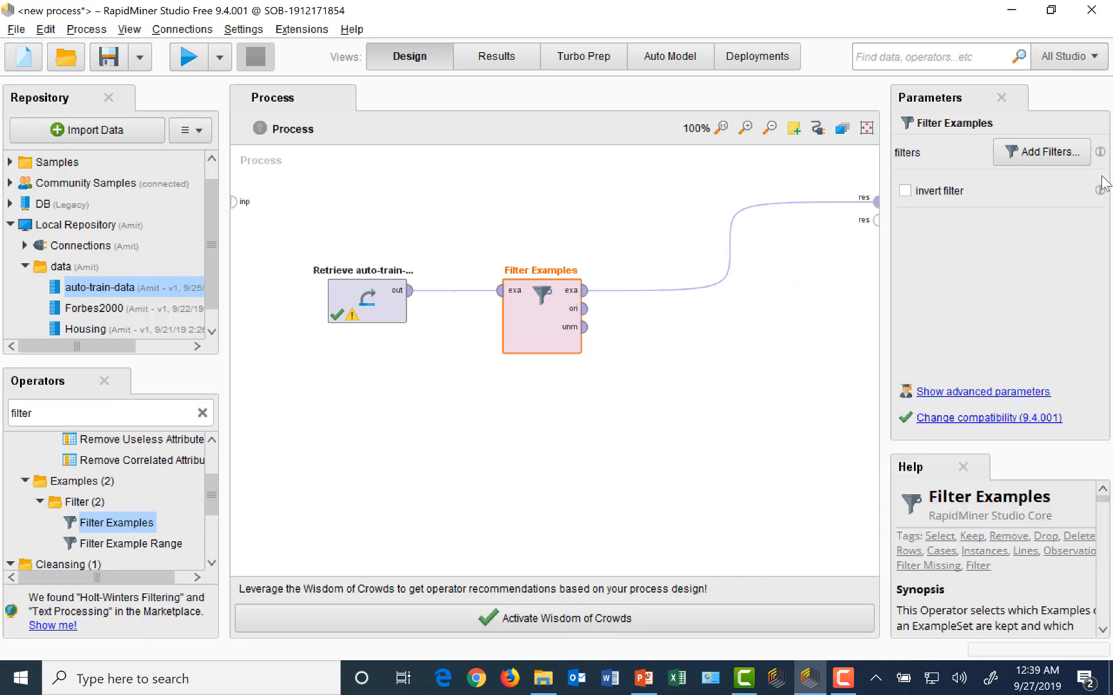
Step: Define a filter on Filter Examples that keeps rows where Power is not missing, and run the process
{"action": "left_click", "coordinate": [1054, 153]}
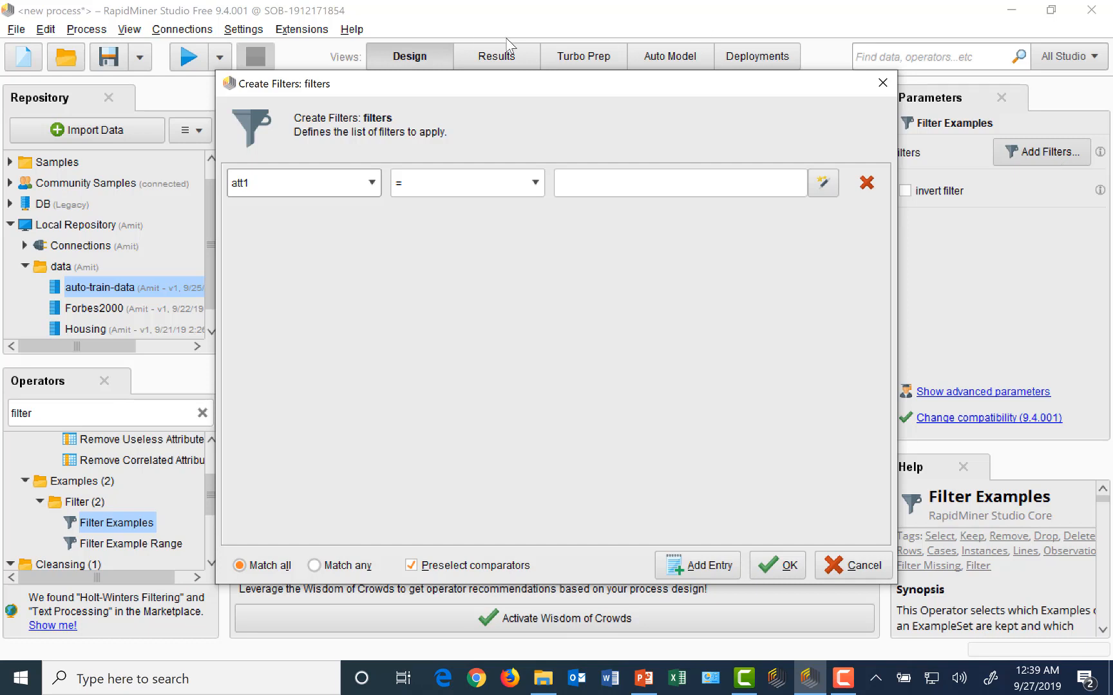
{"action": "left_click", "coordinate": [372, 183]}
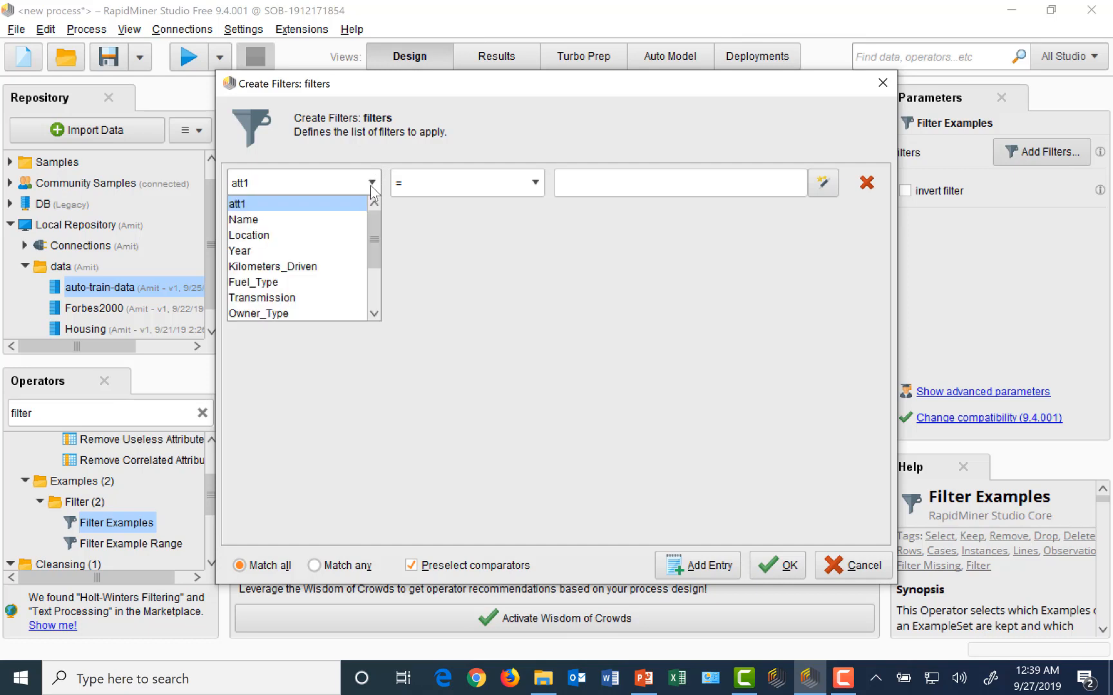
{"action": "left_click", "coordinate": [371, 295]}
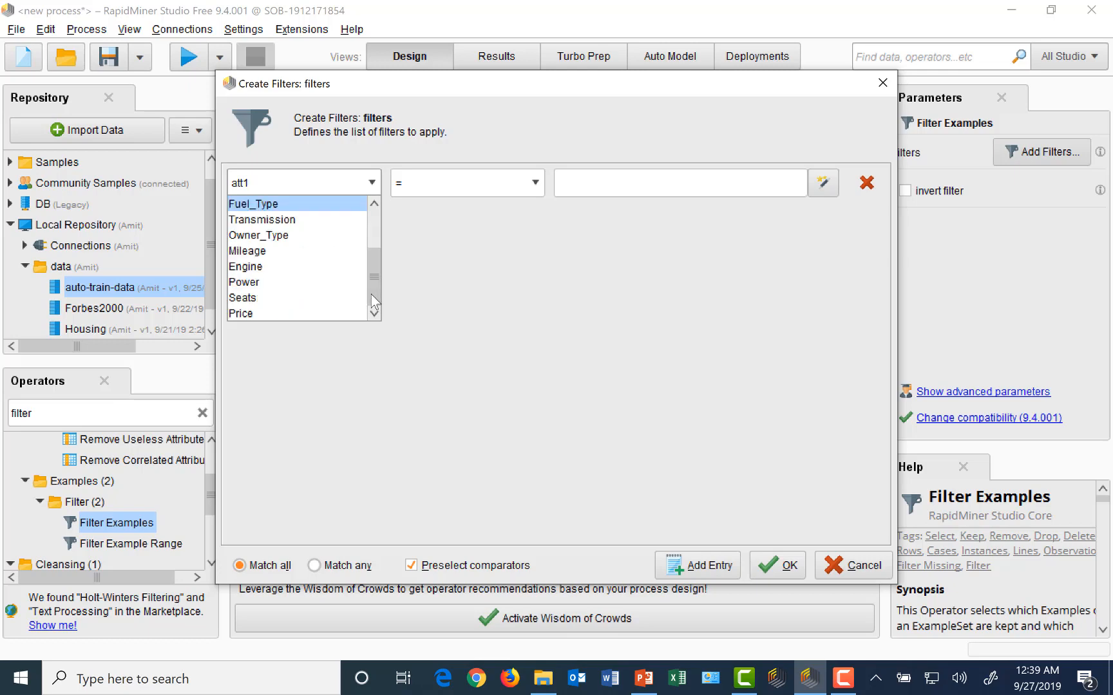
{"action": "left_click", "coordinate": [263, 283]}
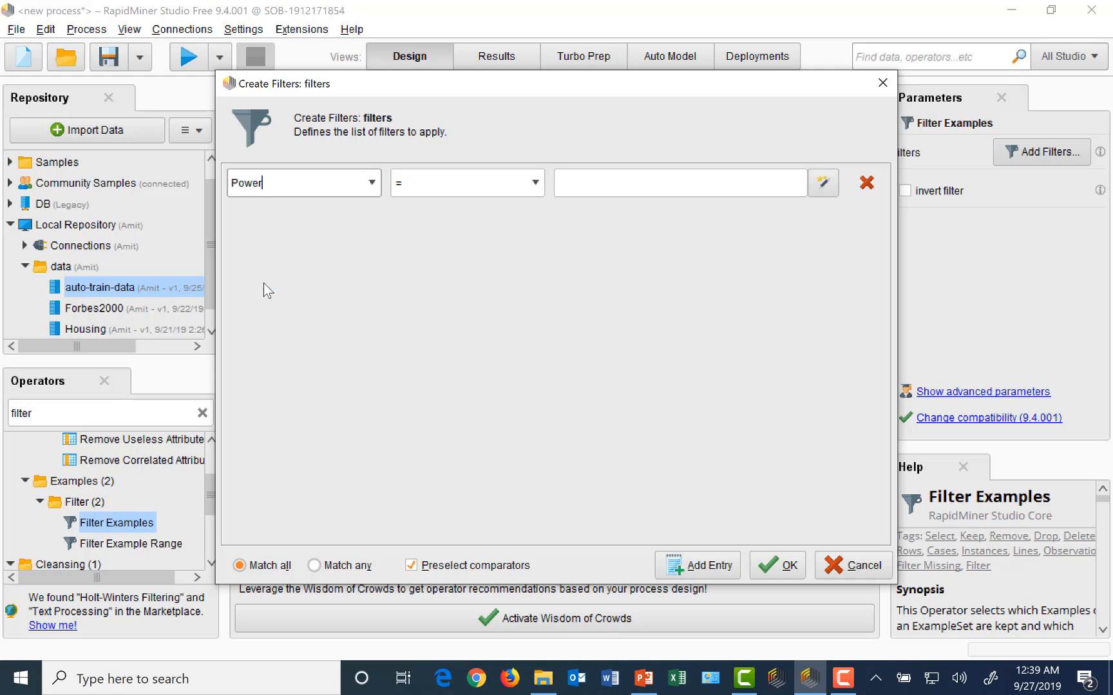
{"action": "left_click", "coordinate": [537, 185]}
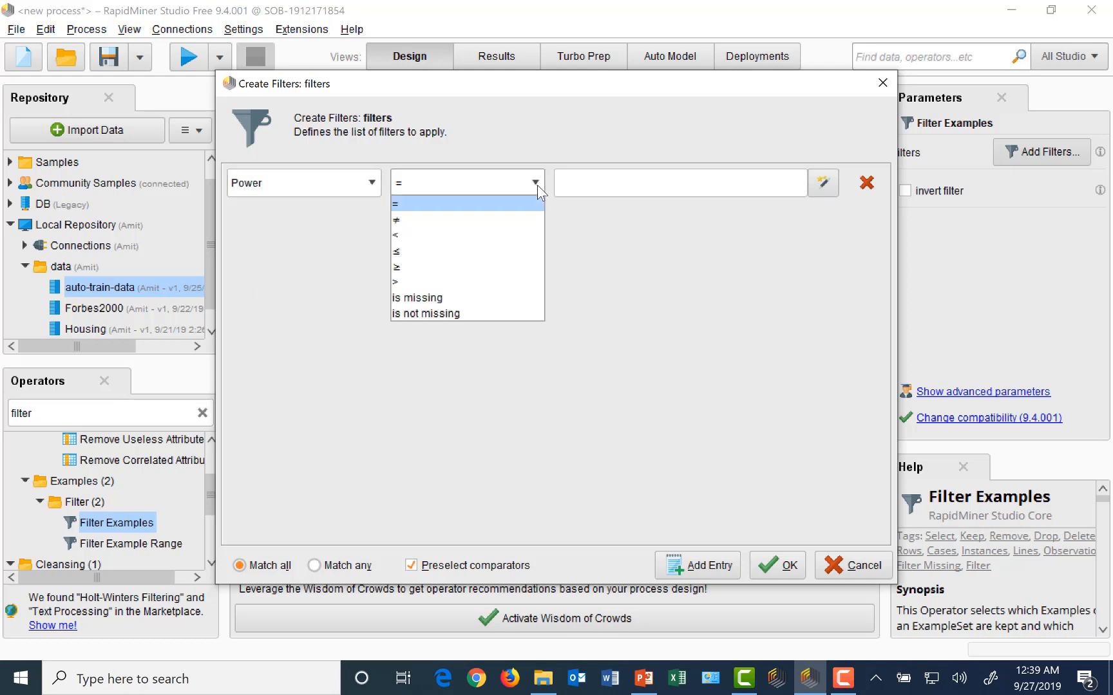
{"action": "left_click", "coordinate": [452, 314]}
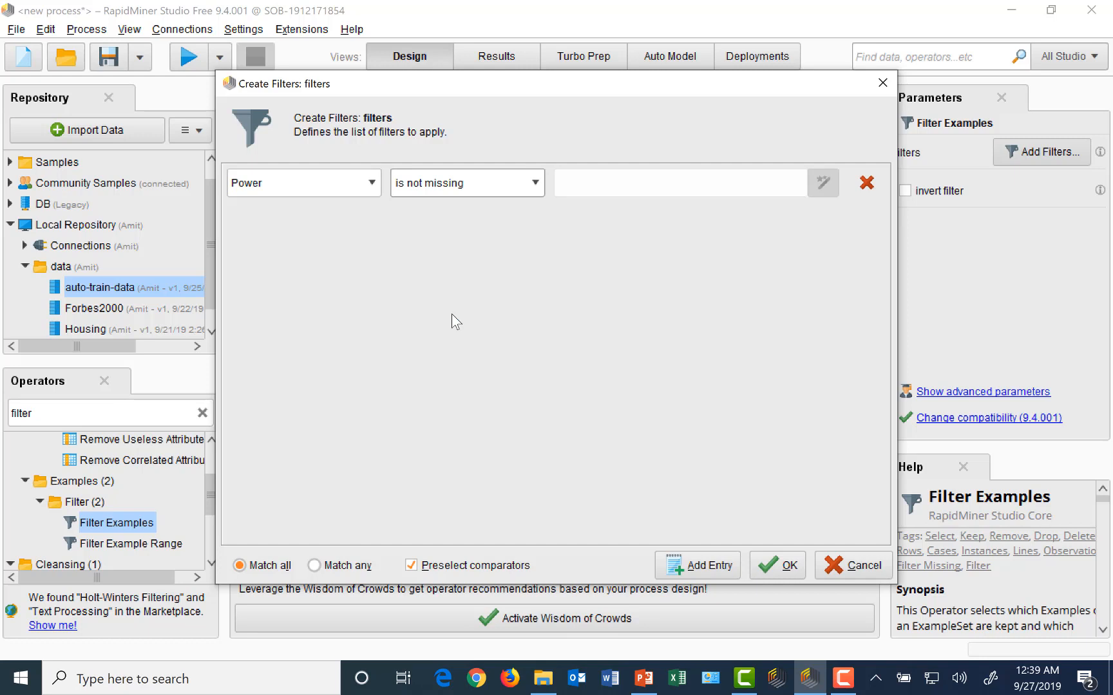
{"action": "left_click", "coordinate": [788, 567]}
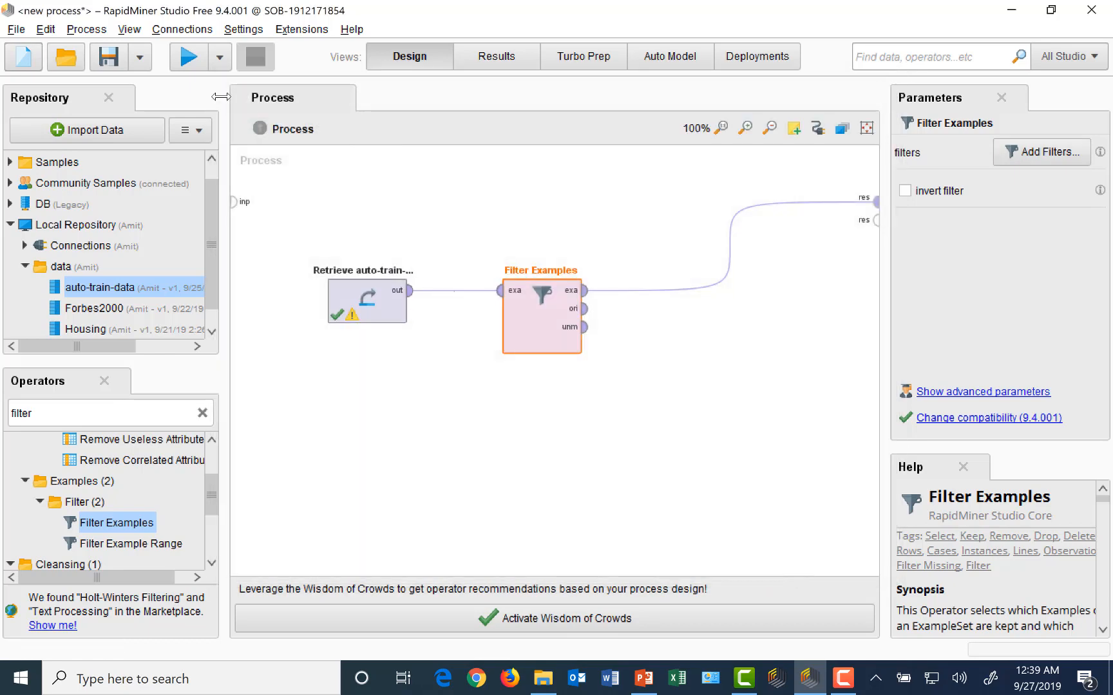
{"action": "left_click", "coordinate": [188, 58]}
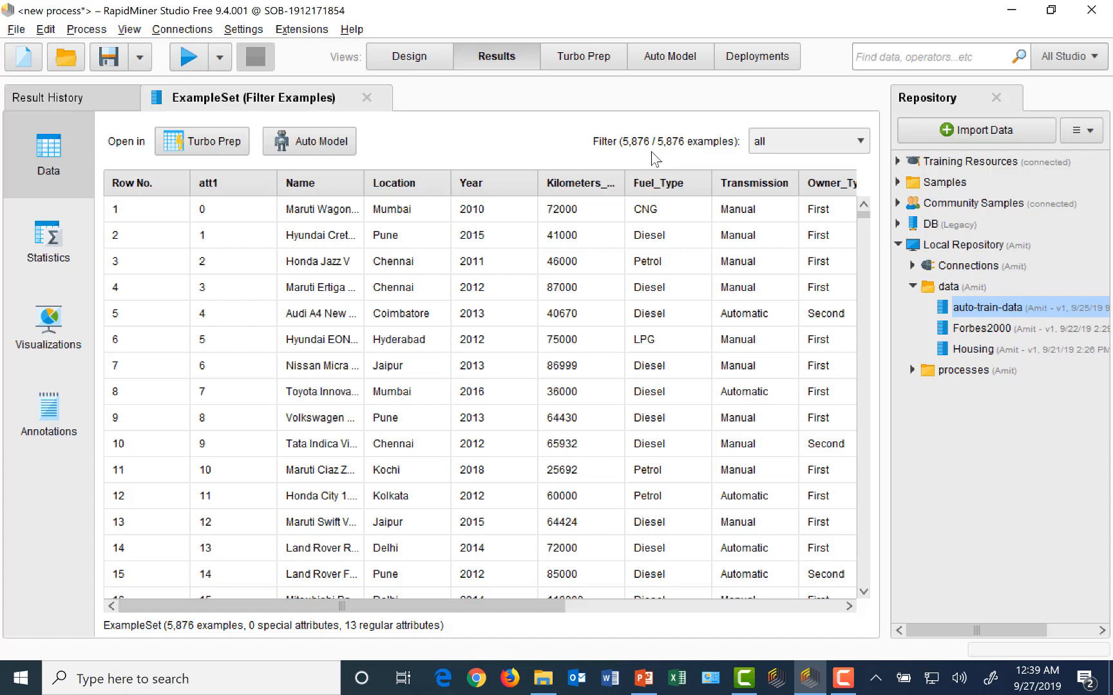
Step: Add a second filter condition to Filter Examples for Year < 2014, apply it and run the process again
{"action": "left_click", "coordinate": [409, 57]}
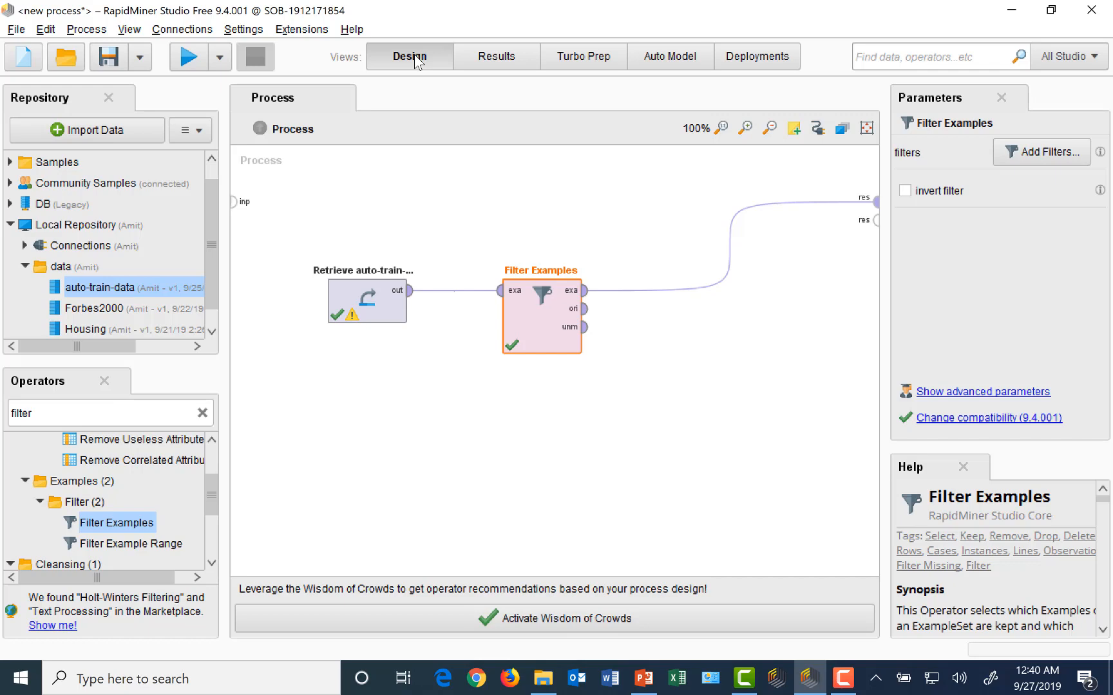
{"action": "left_click", "coordinate": [1045, 153]}
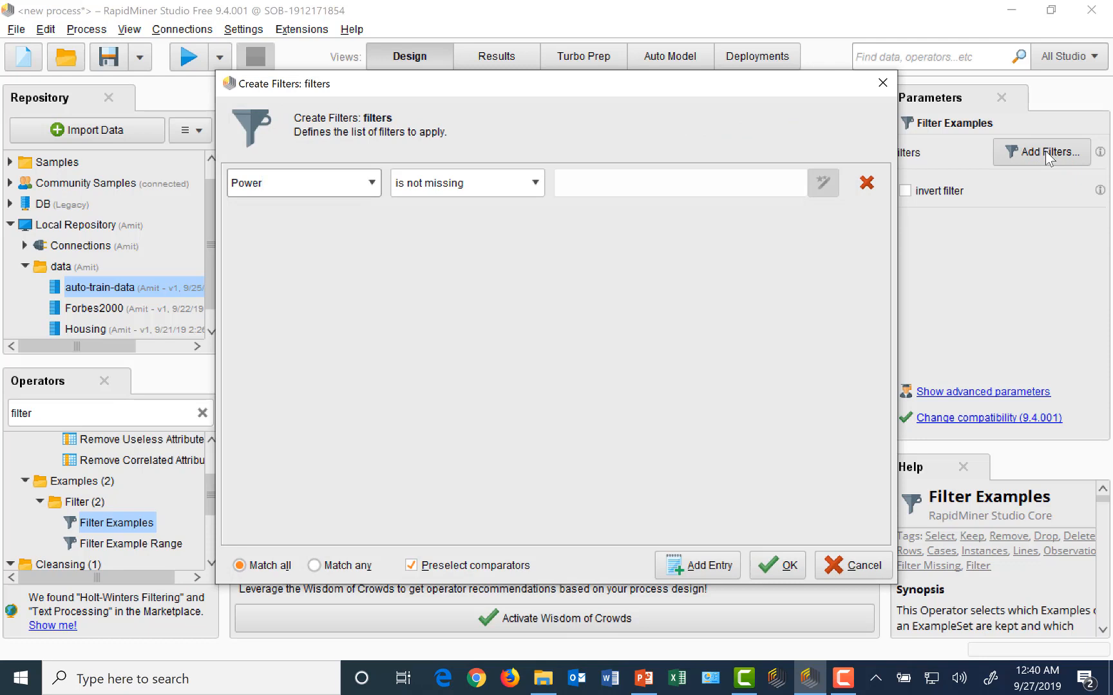
{"action": "left_click", "coordinate": [700, 566]}
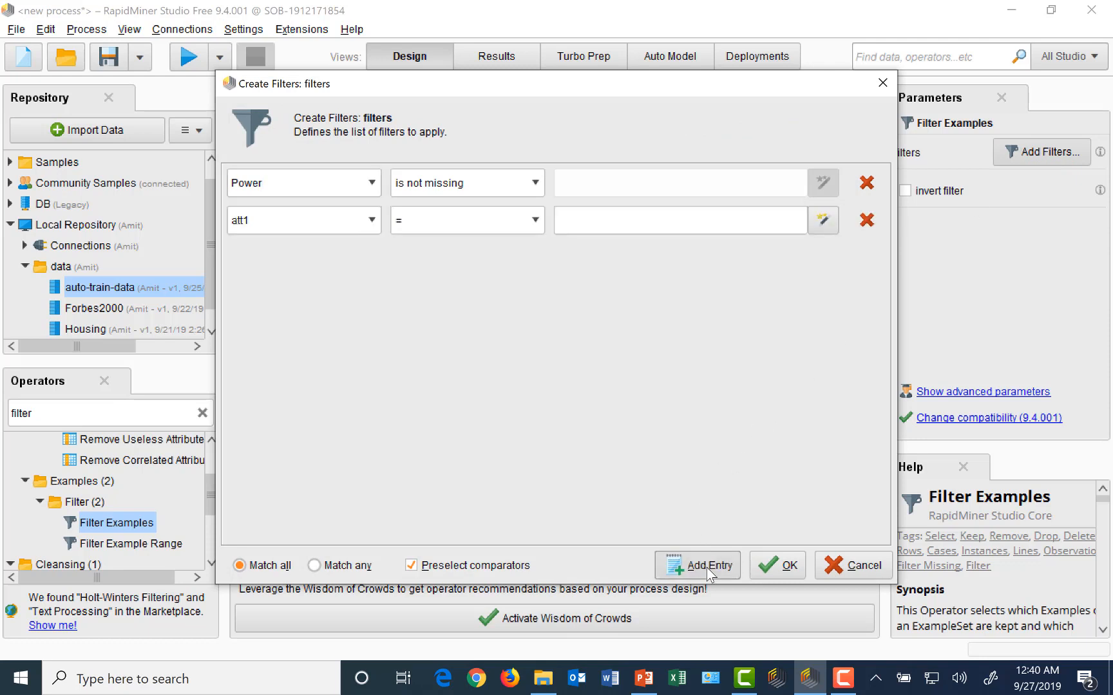
{"action": "left_click", "coordinate": [374, 223]}
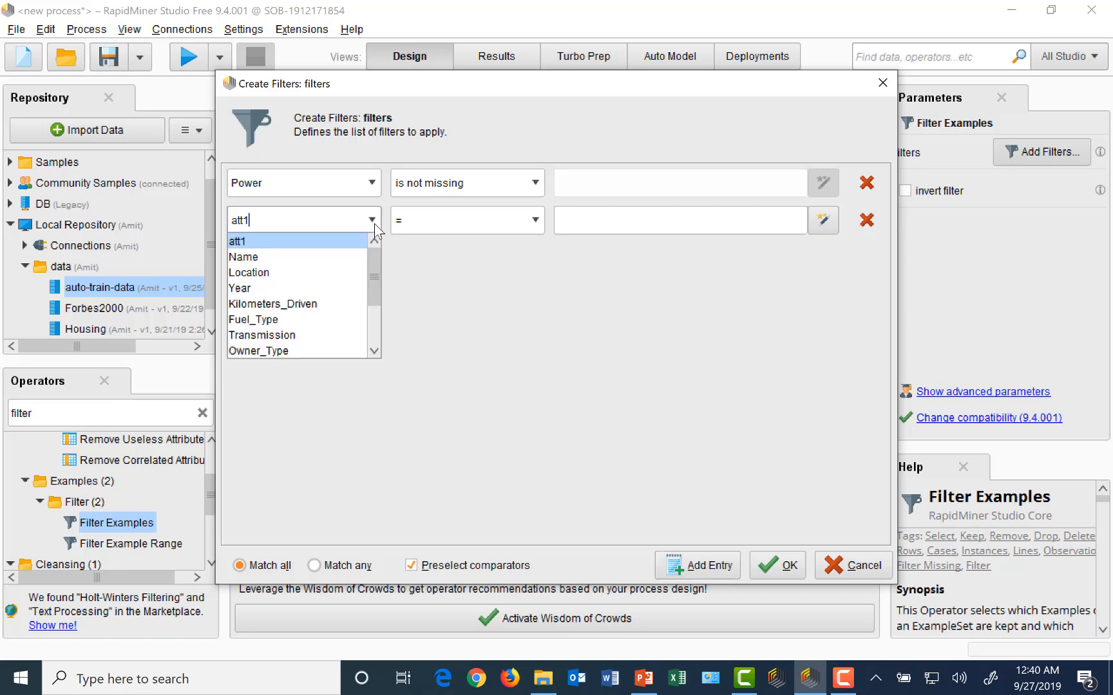
{"action": "left_click", "coordinate": [269, 297]}
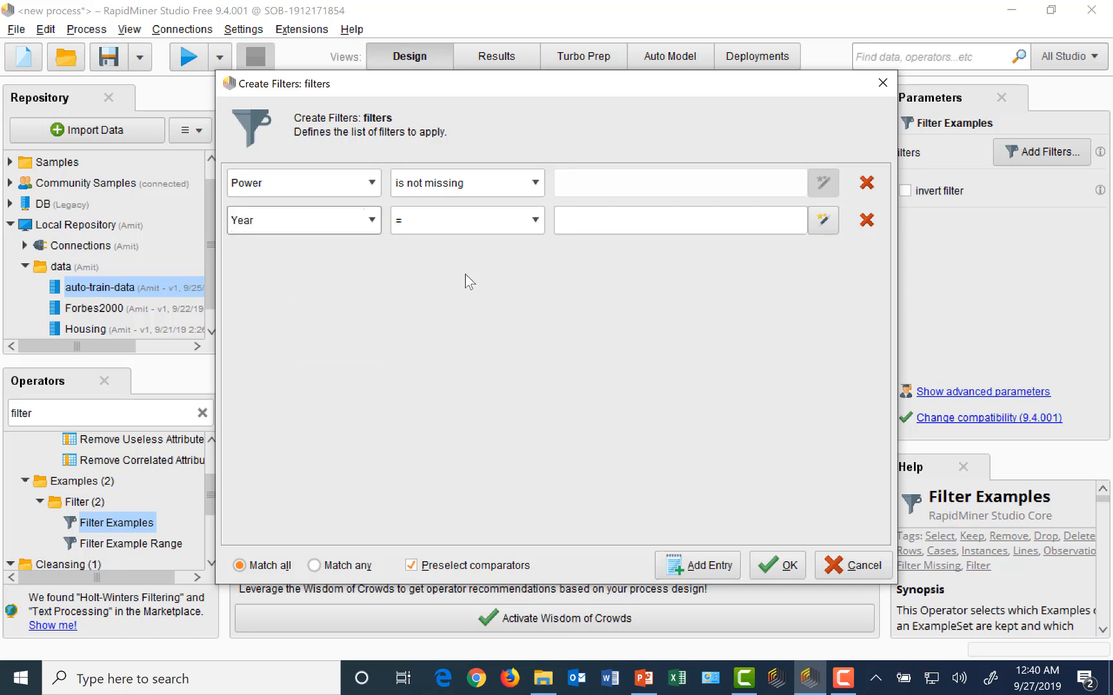
{"action": "left_click", "coordinate": [535, 220]}
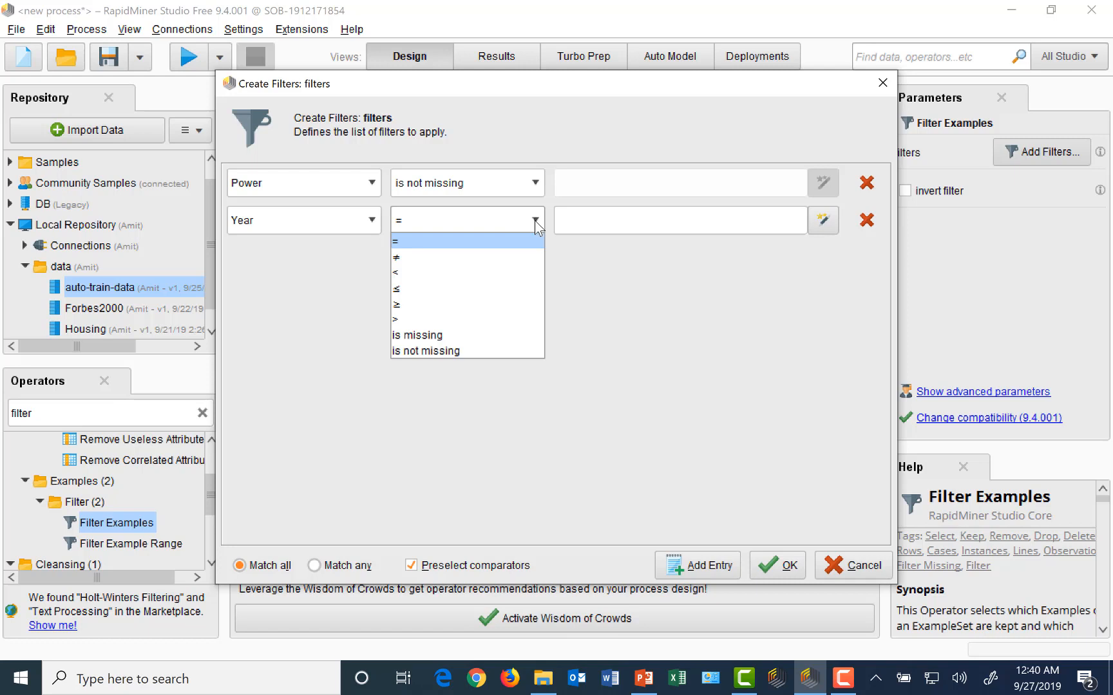
{"action": "left_click", "coordinate": [415, 273]}
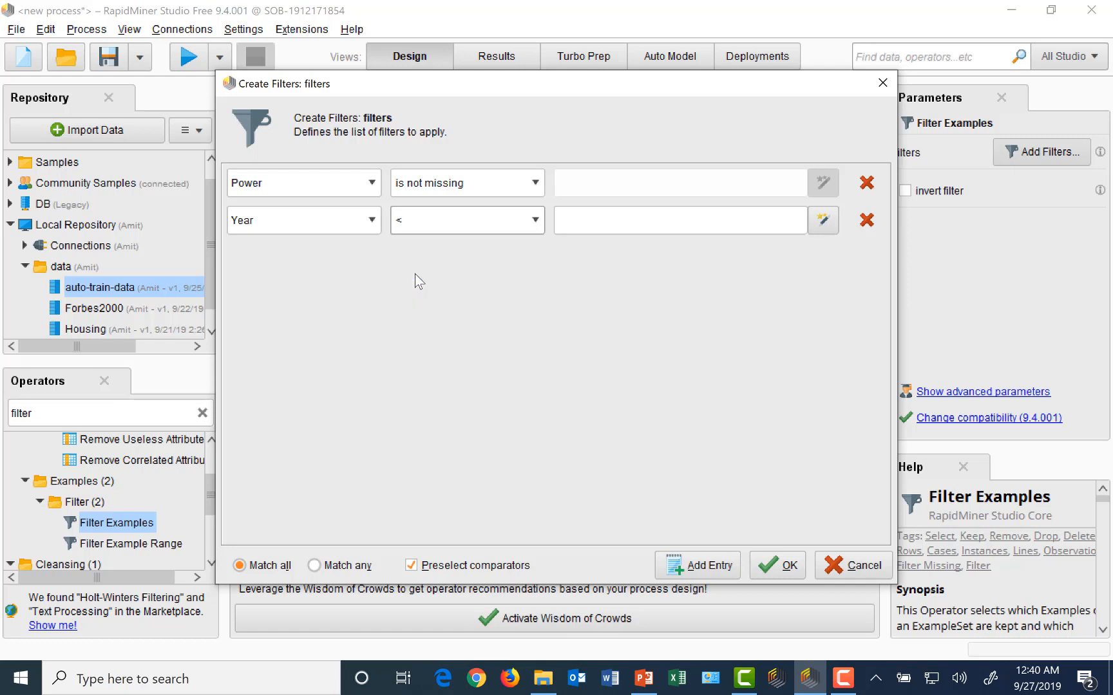
{"action": "left_click", "coordinate": [641, 225]}
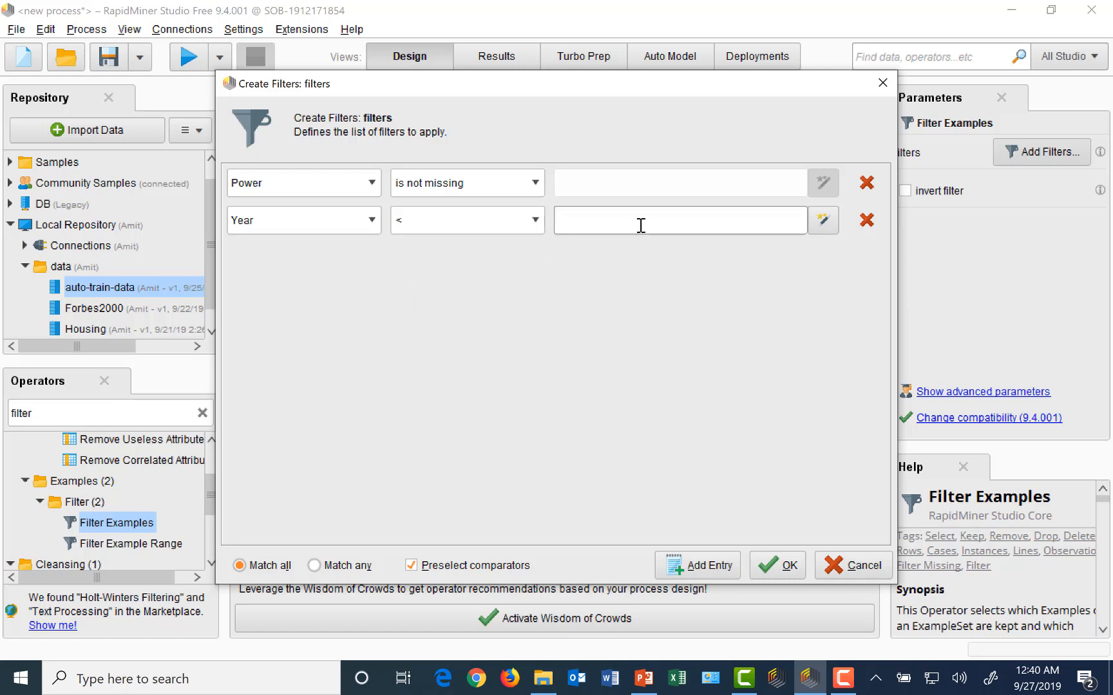
{"action": "type", "text": "2014"}
{"action": "left_click", "coordinate": [786, 566]}
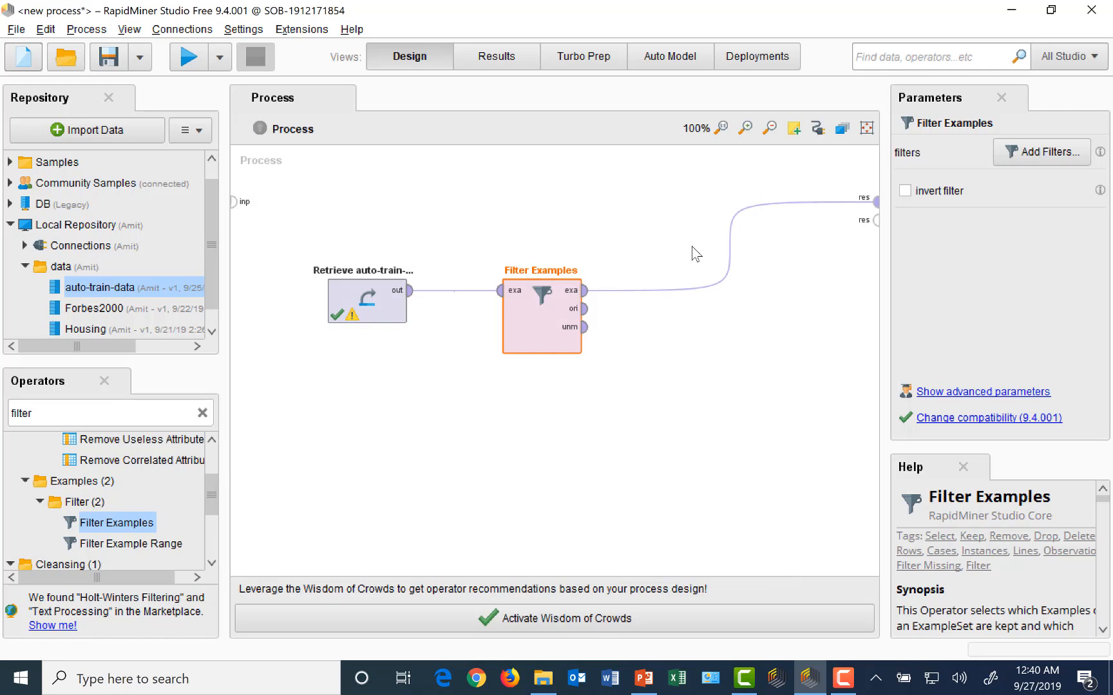
{"action": "left_click", "coordinate": [190, 59]}
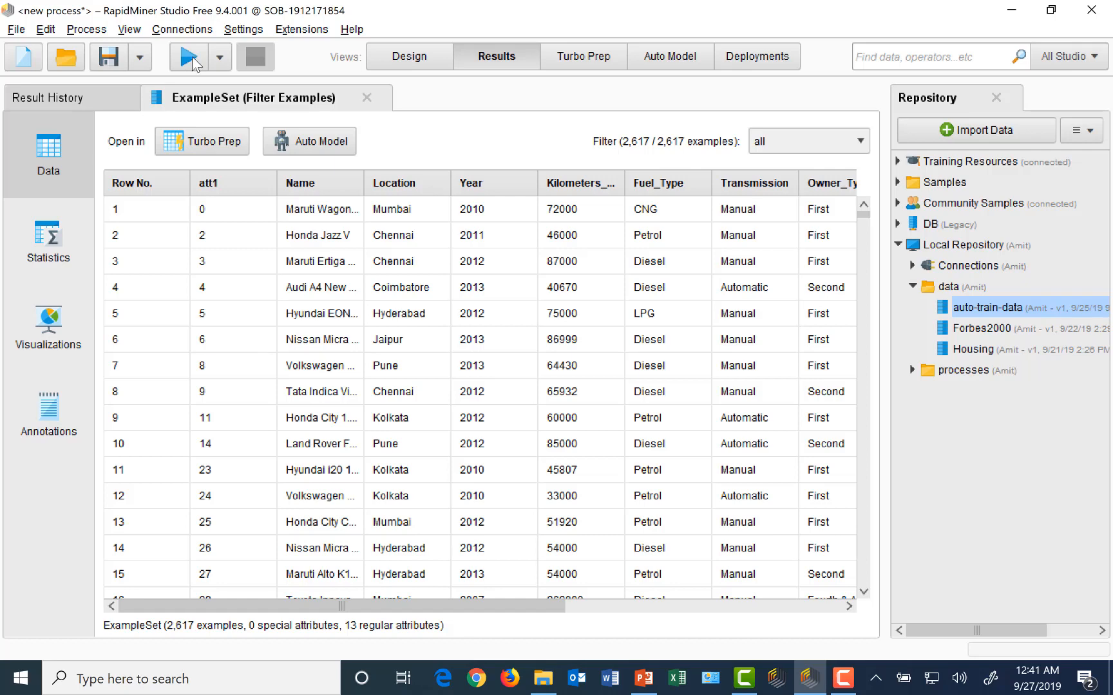
Step: Delete the Filter Examples operator from the process design and disconnect the Retrieve operator from the result port
{"action": "left_click", "coordinate": [410, 58]}
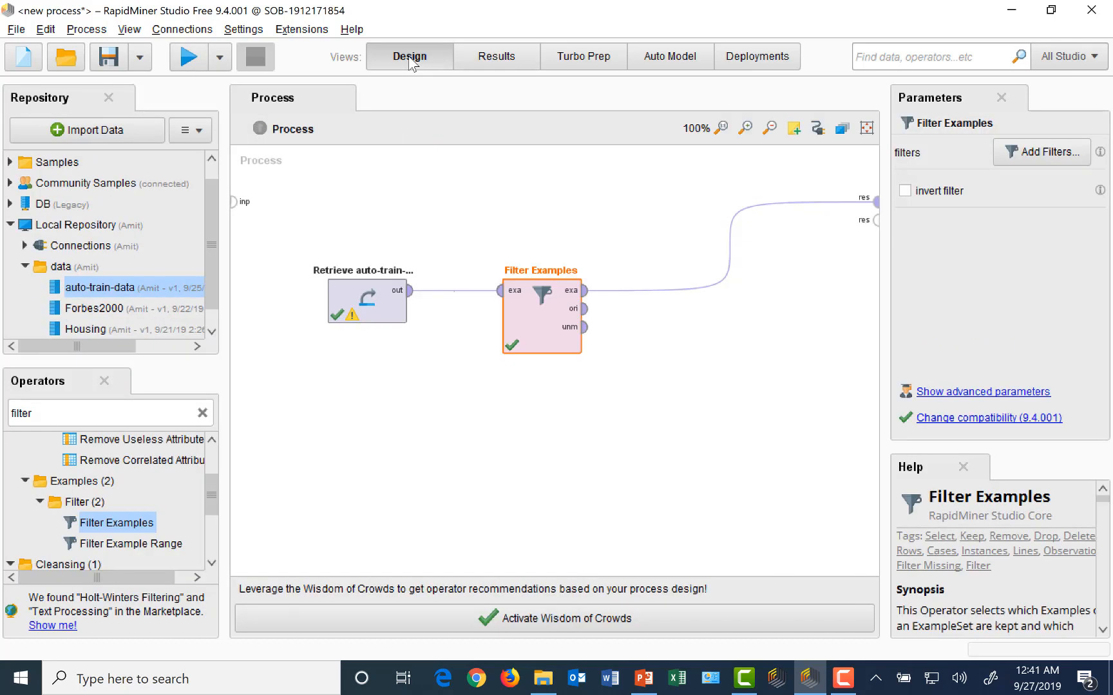
{"action": "right_click", "coordinate": [544, 312]}
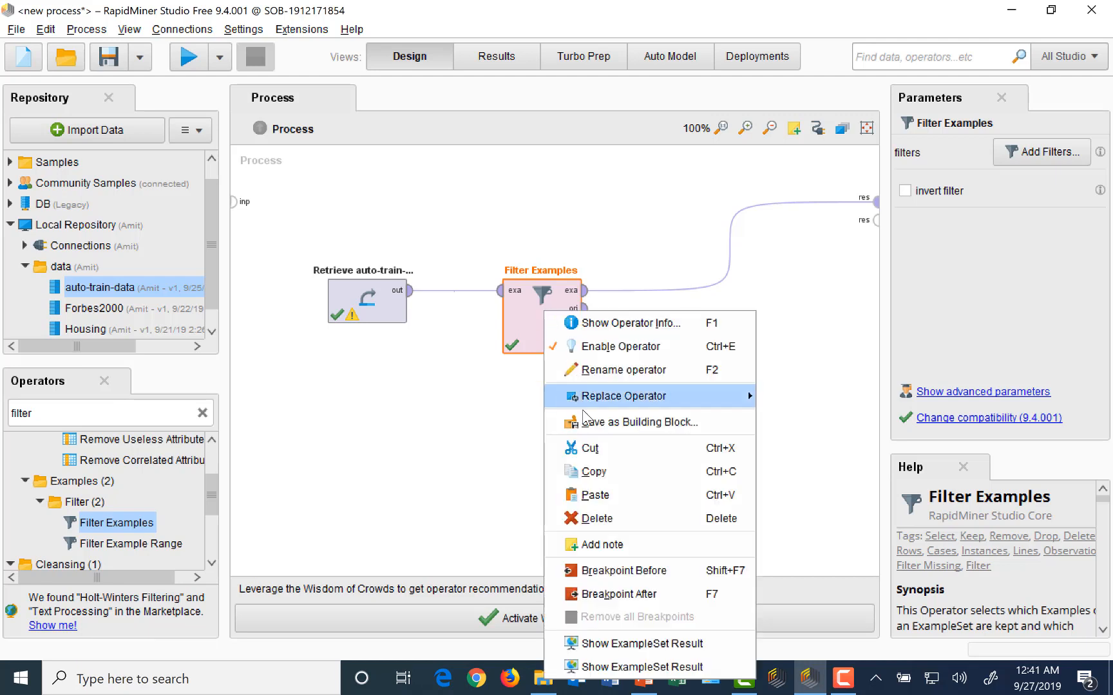
{"action": "left_click", "coordinate": [610, 519]}
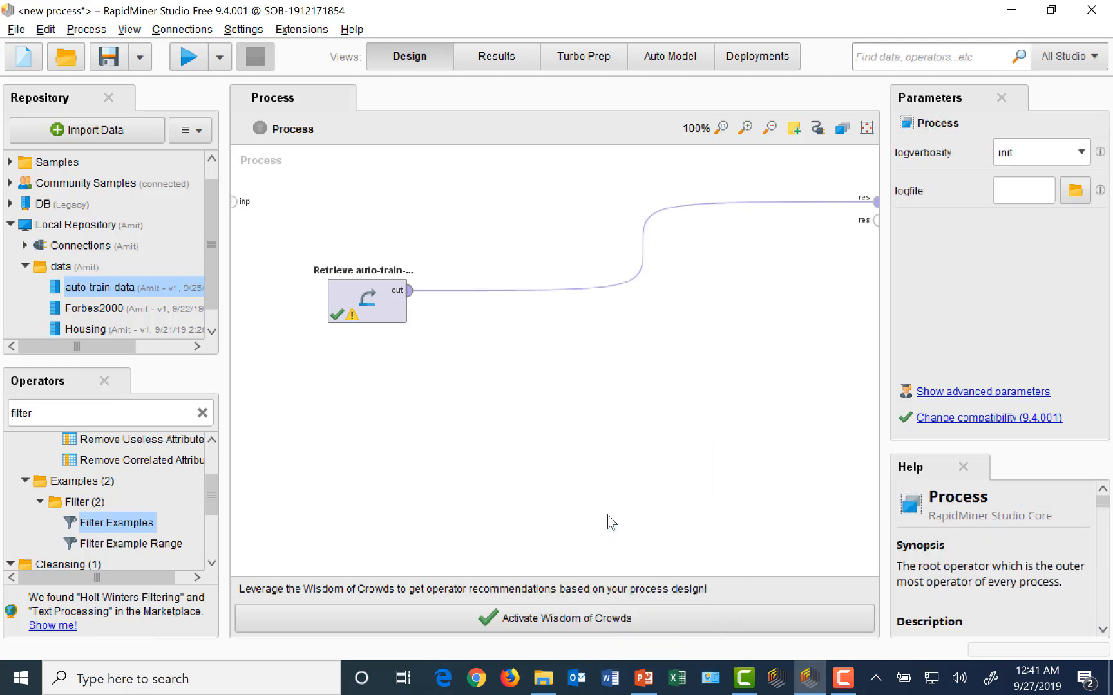
{"action": "left_click", "coordinate": [642, 245], "text": "alt"}
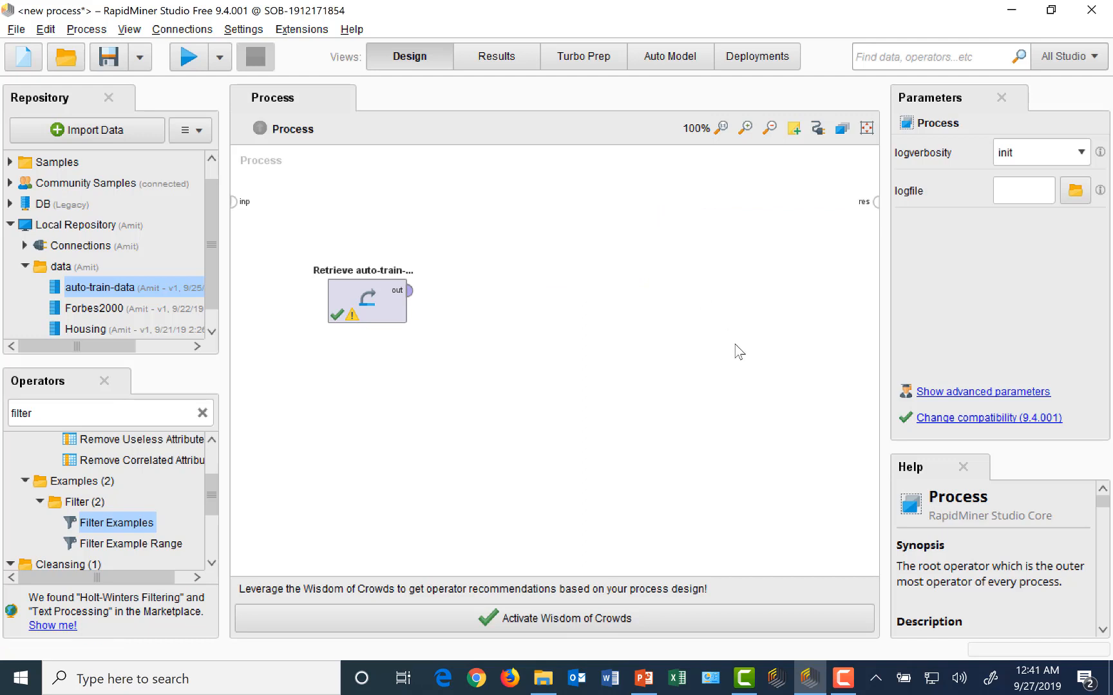
Step: Find the Sample operator among the sampling operators, add it to the process and connect the Retrieve output to its example input
{"action": "double_click", "coordinate": [110, 413]}
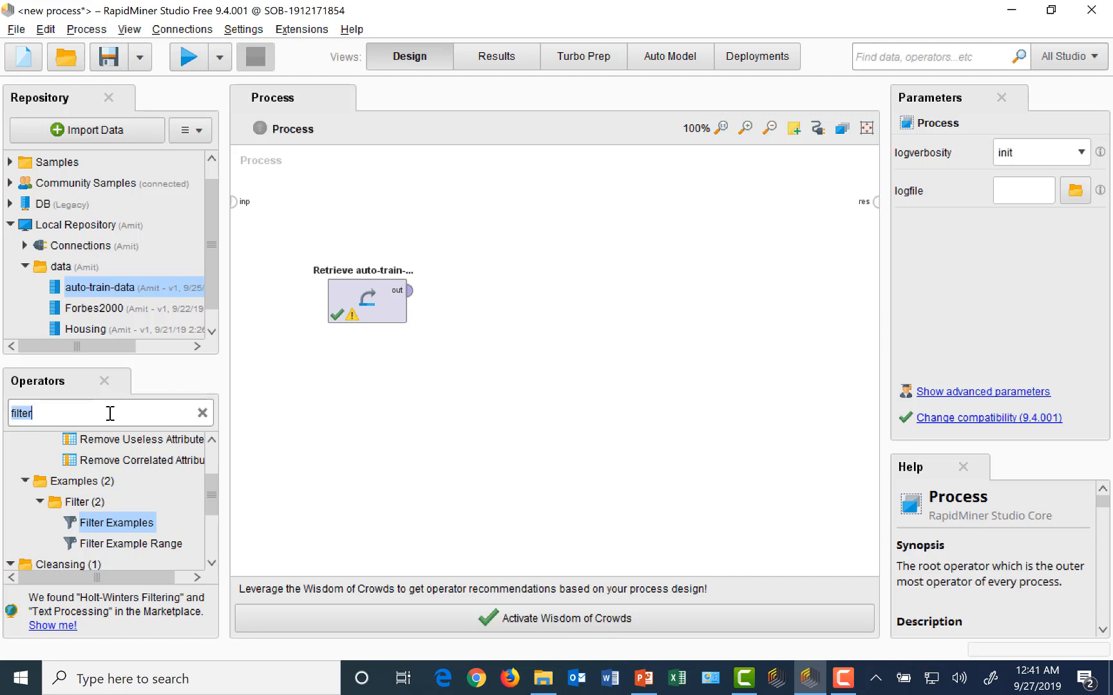
{"action": "type", "text": "sa"}
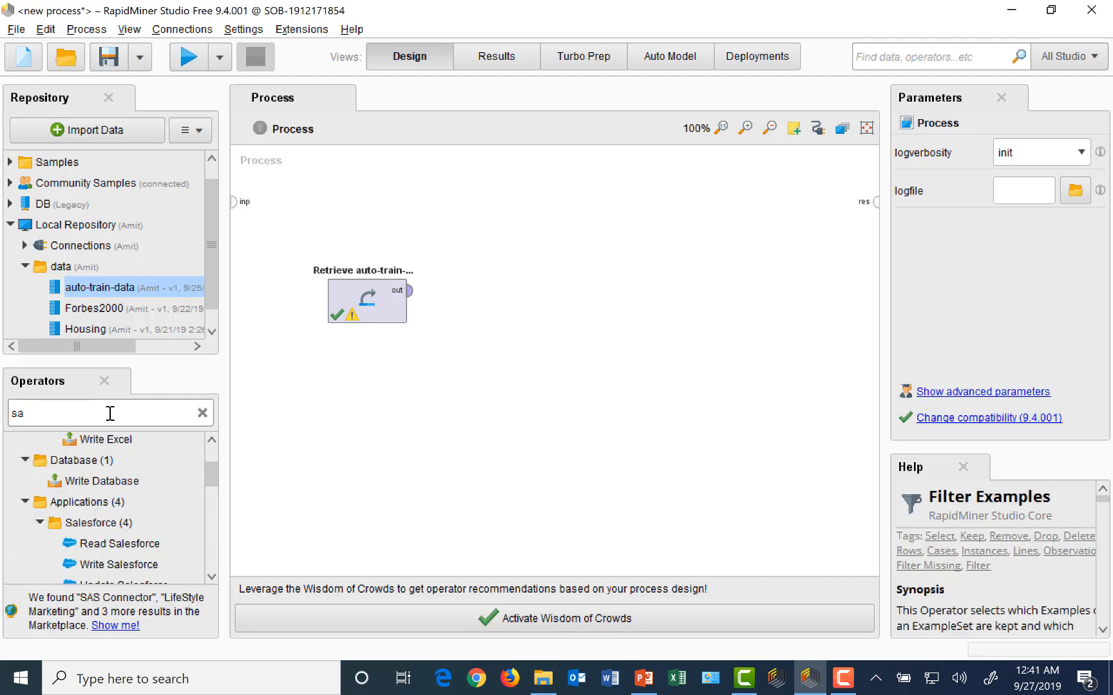
{"action": "type", "text": "mpli"}
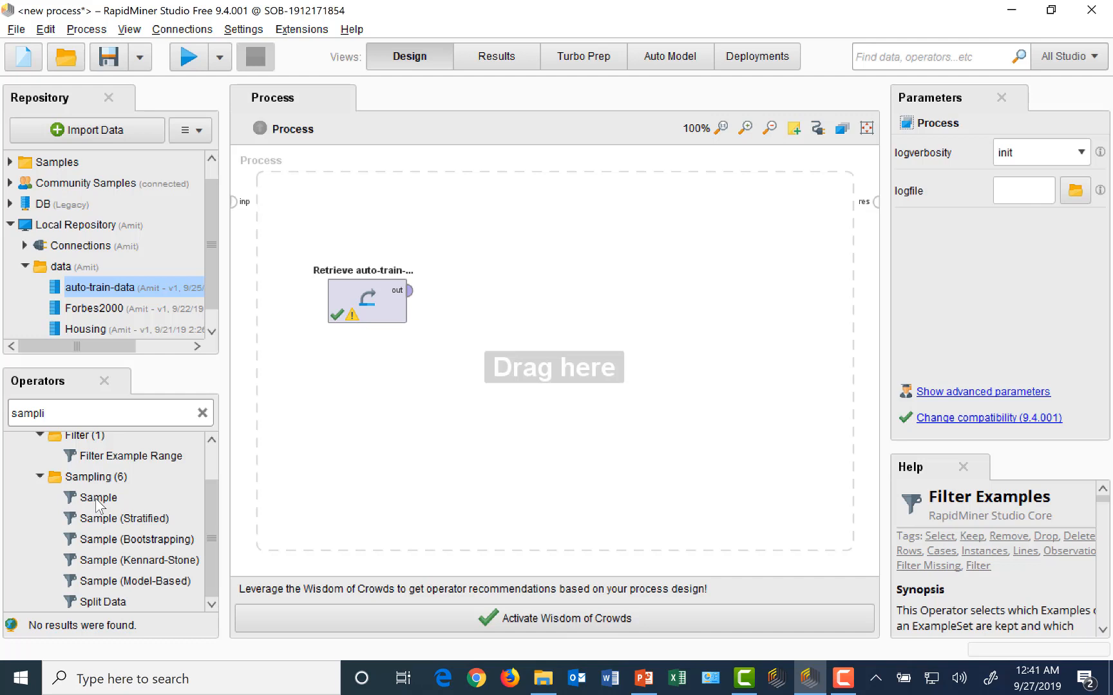
{"action": "left_click_drag", "start_coordinate": [97, 502], "coordinate": [534, 290]}
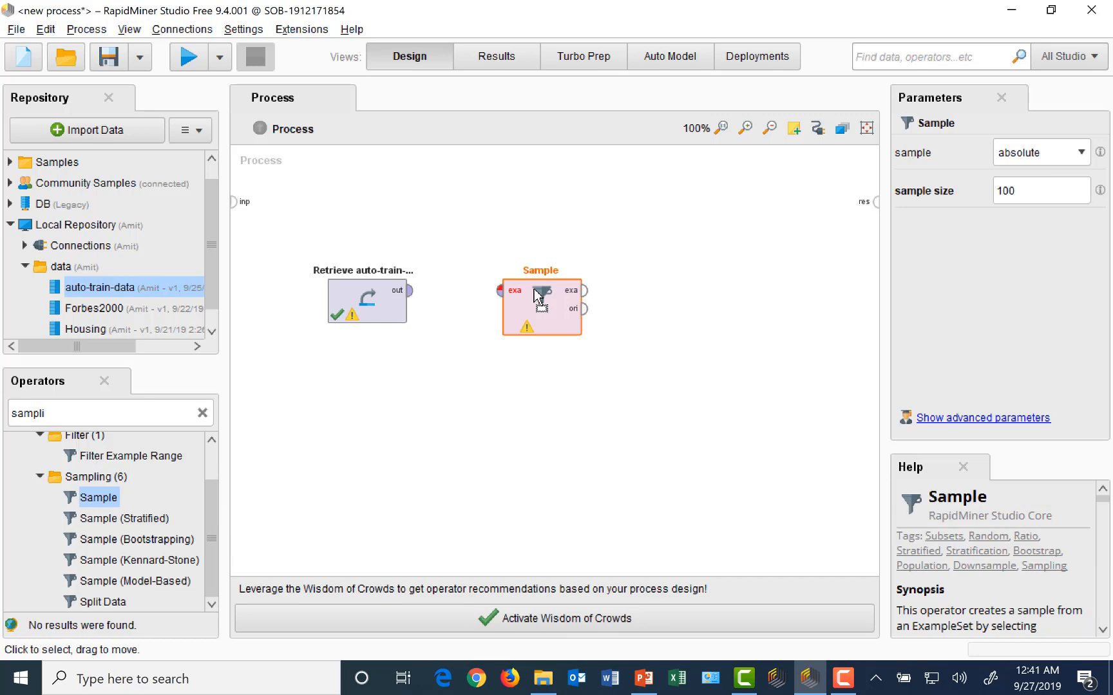
{"action": "left_click", "coordinate": [410, 291]}
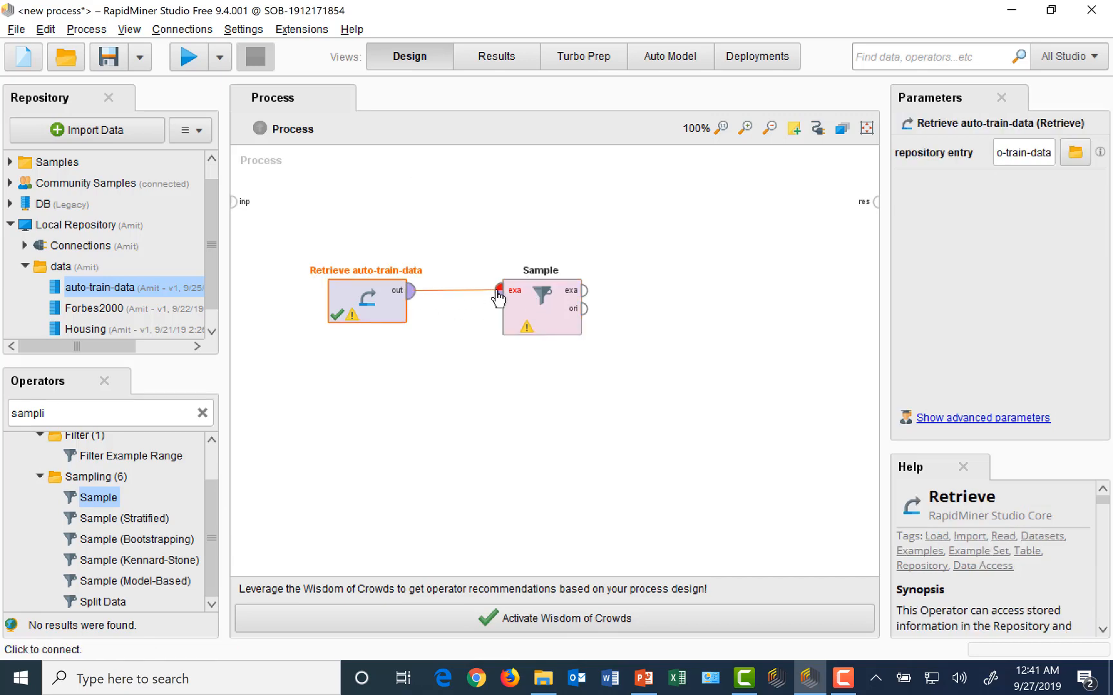
{"action": "left_click", "coordinate": [499, 291]}
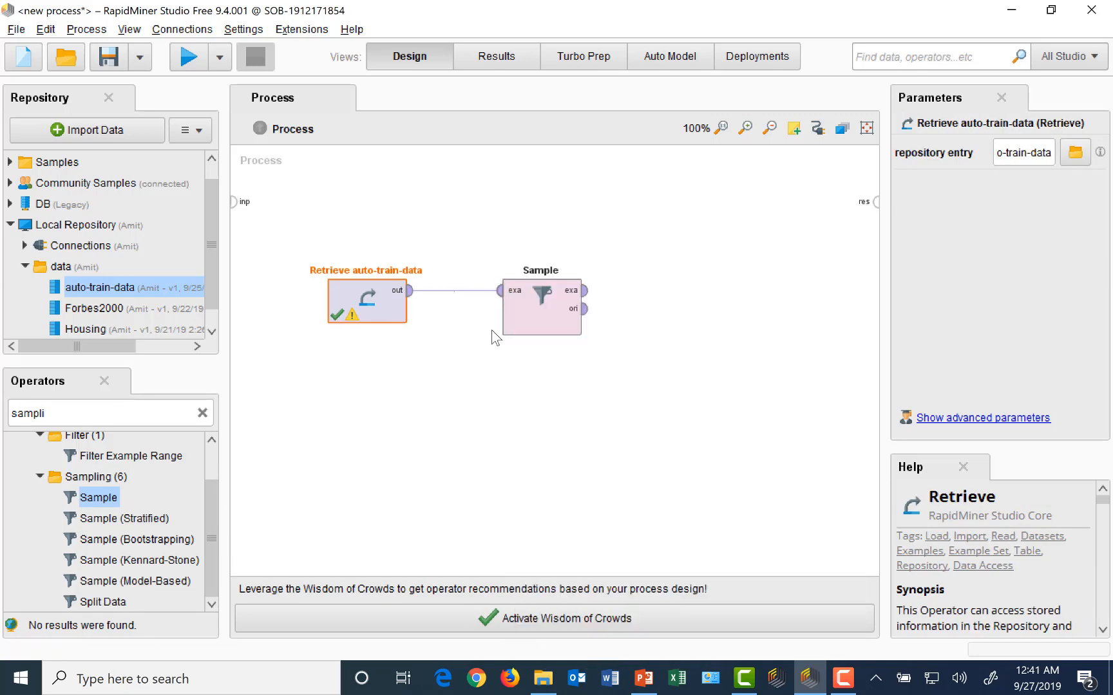
Step: Connect the Sample operator's example output to the process result port and run the process with the absolute sample size of 100
{"action": "left_click", "coordinate": [586, 293]}
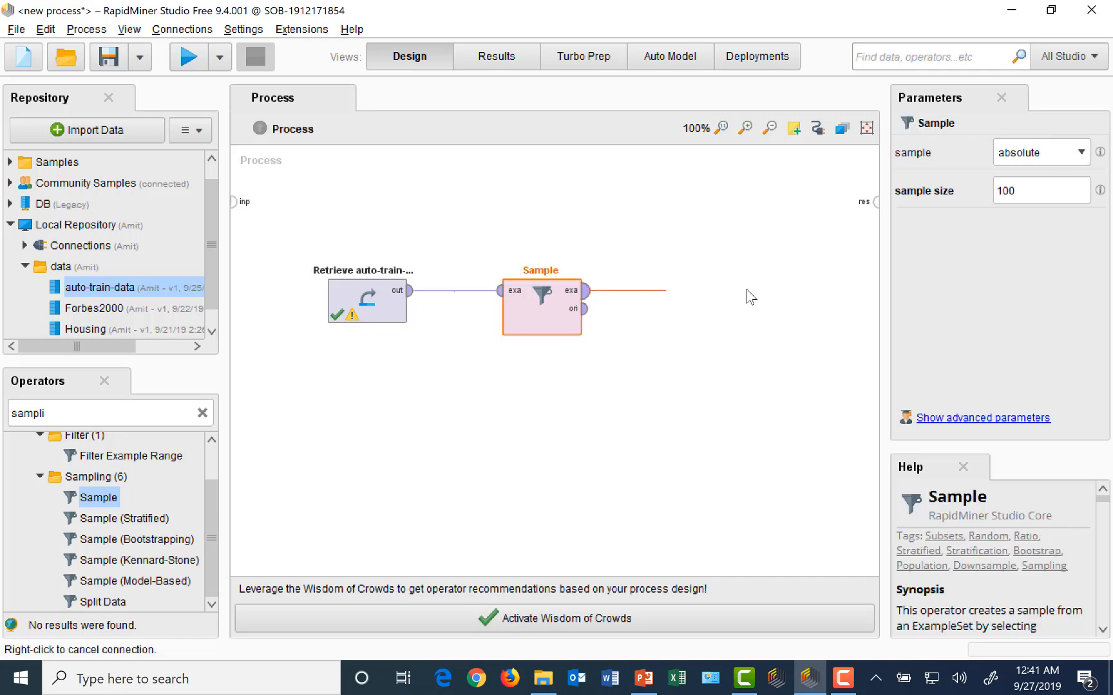
{"action": "left_click", "coordinate": [877, 204]}
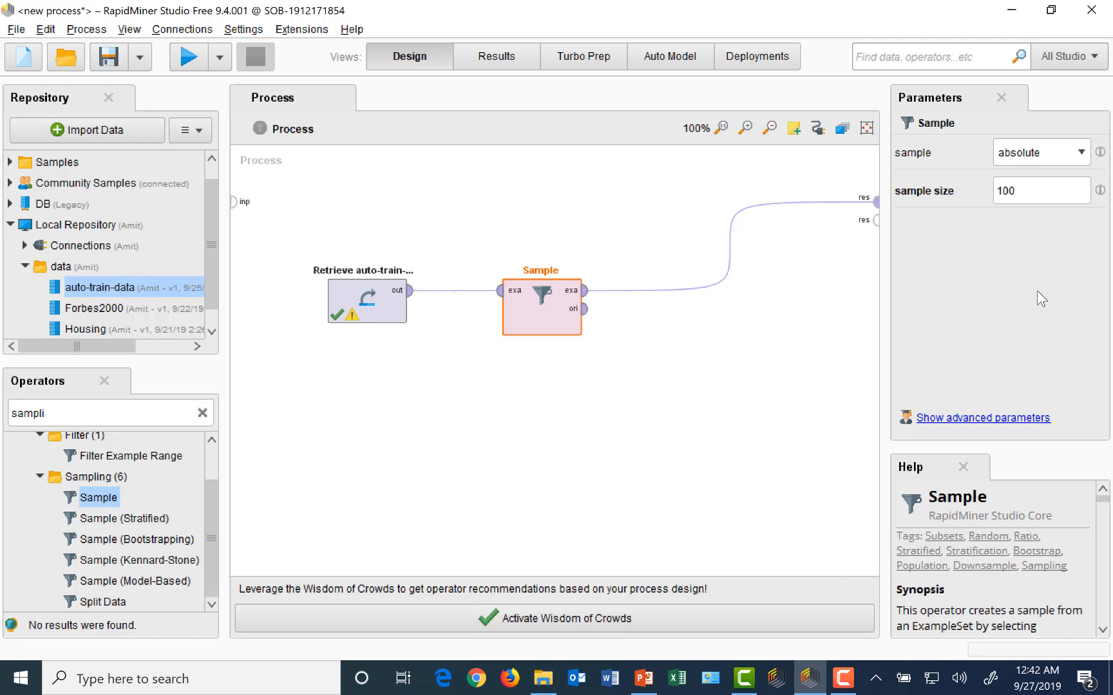
{"action": "left_click", "coordinate": [190, 58]}
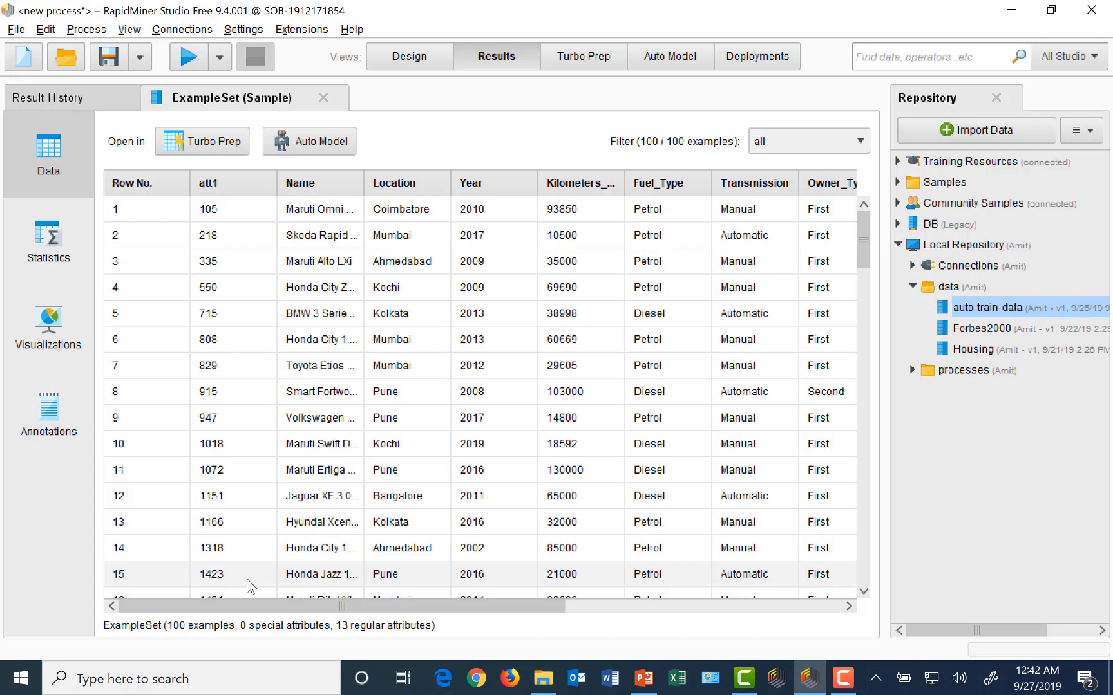
{"action": "left_click", "coordinate": [419, 63]}
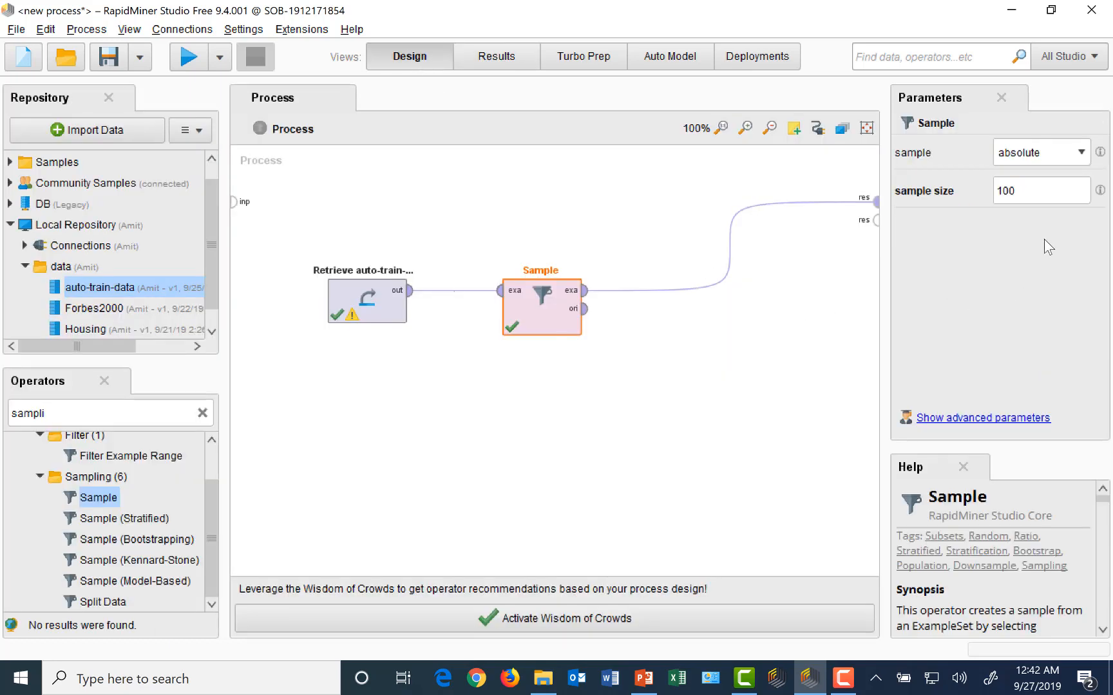
Step: Switch the Sample operator to relative sampling with a sample ratio of 0.2, run the process and return to the process design
{"action": "left_click", "coordinate": [1083, 153]}
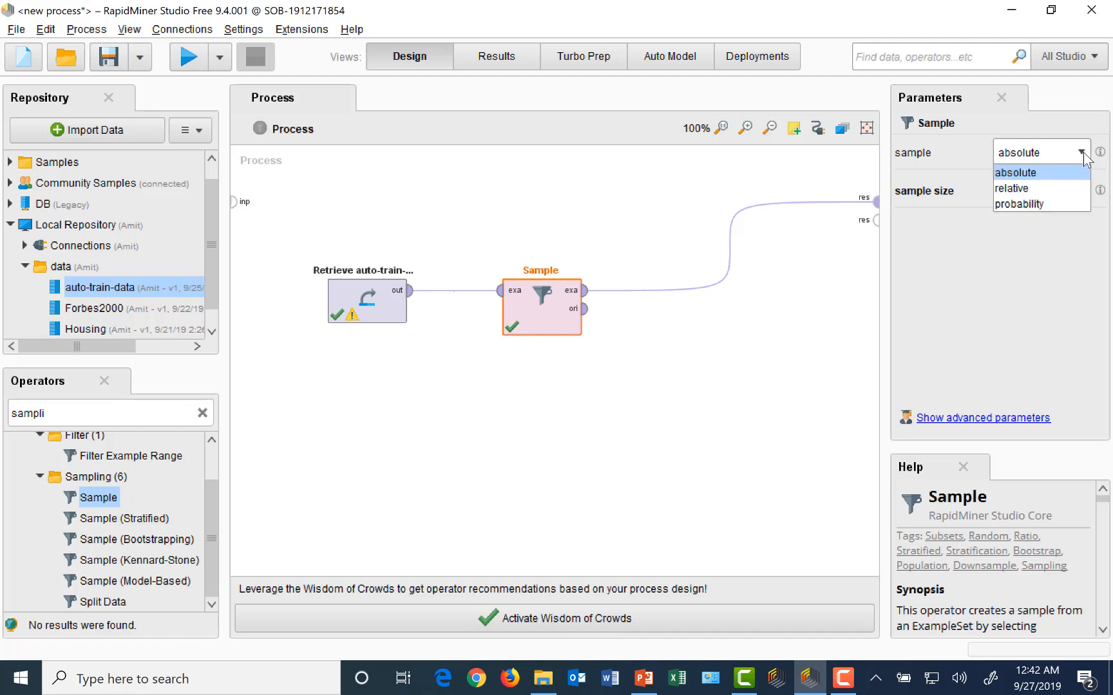
{"action": "left_click", "coordinate": [1041, 189]}
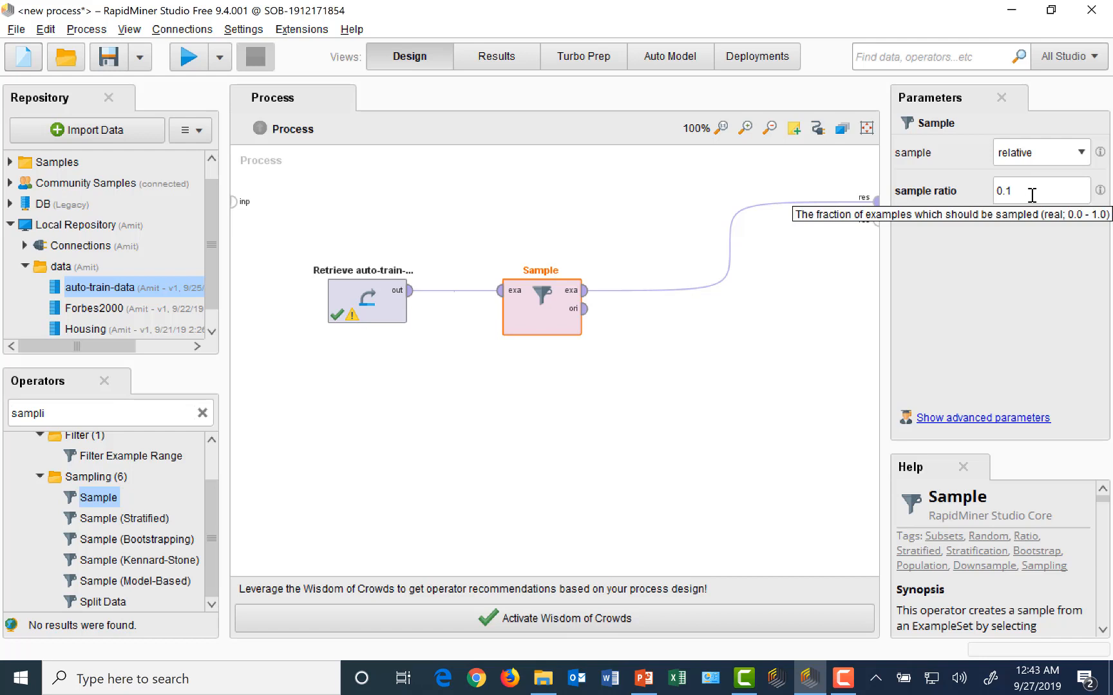
{"action": "key", "text": "BackSpace"}
{"action": "type", "text": "2"}
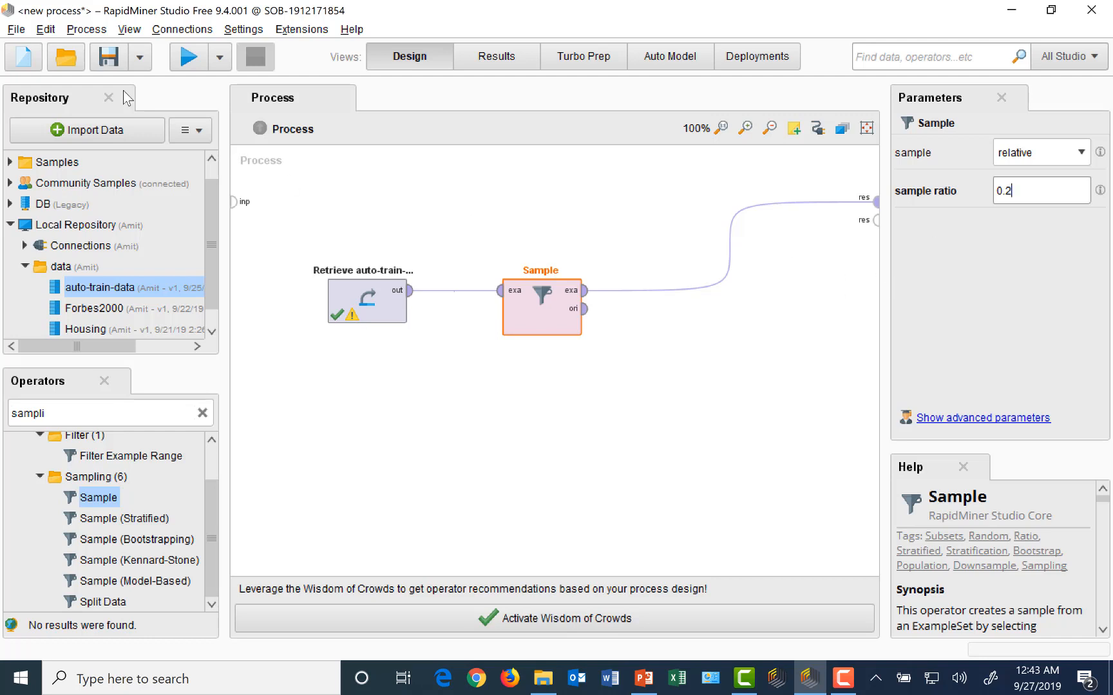
{"action": "left_click", "coordinate": [189, 58]}
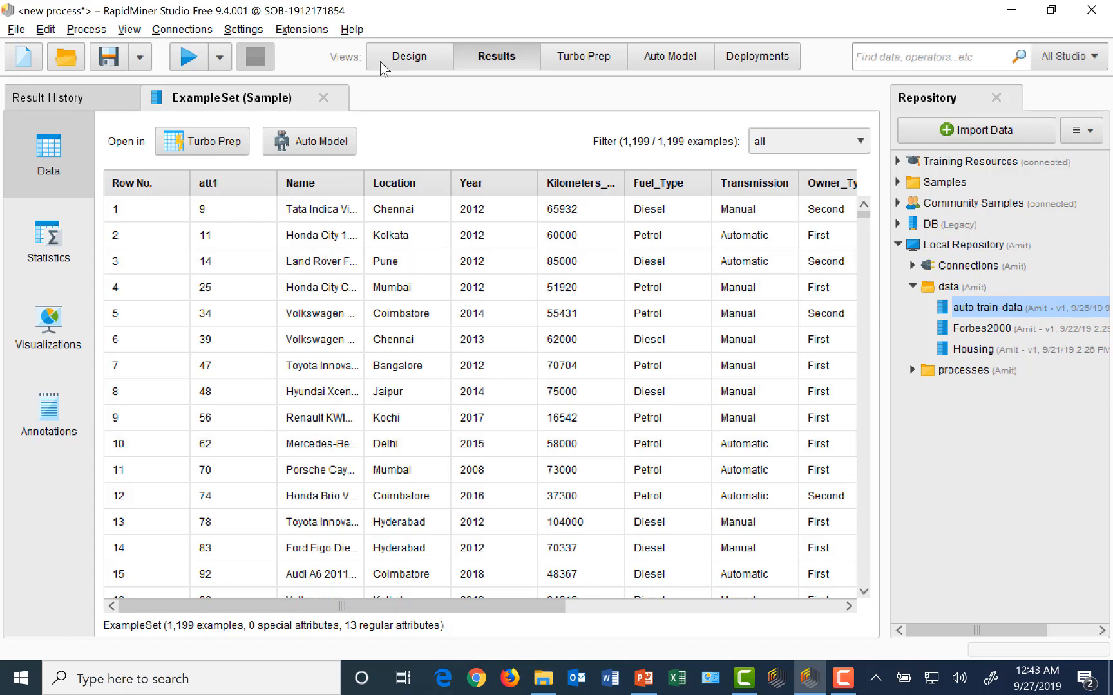
{"action": "left_click", "coordinate": [410, 59]}
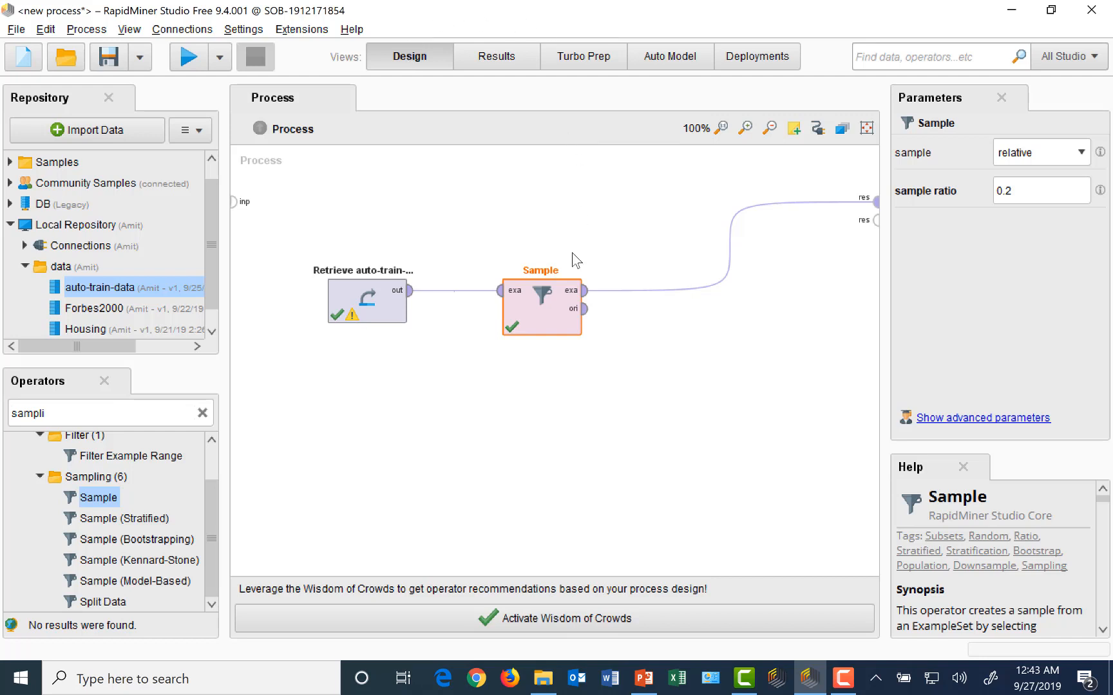
Step: Delete the Sample operator from the process and disconnect the Retrieve operator from the result port
{"action": "right_click", "coordinate": [554, 308]}
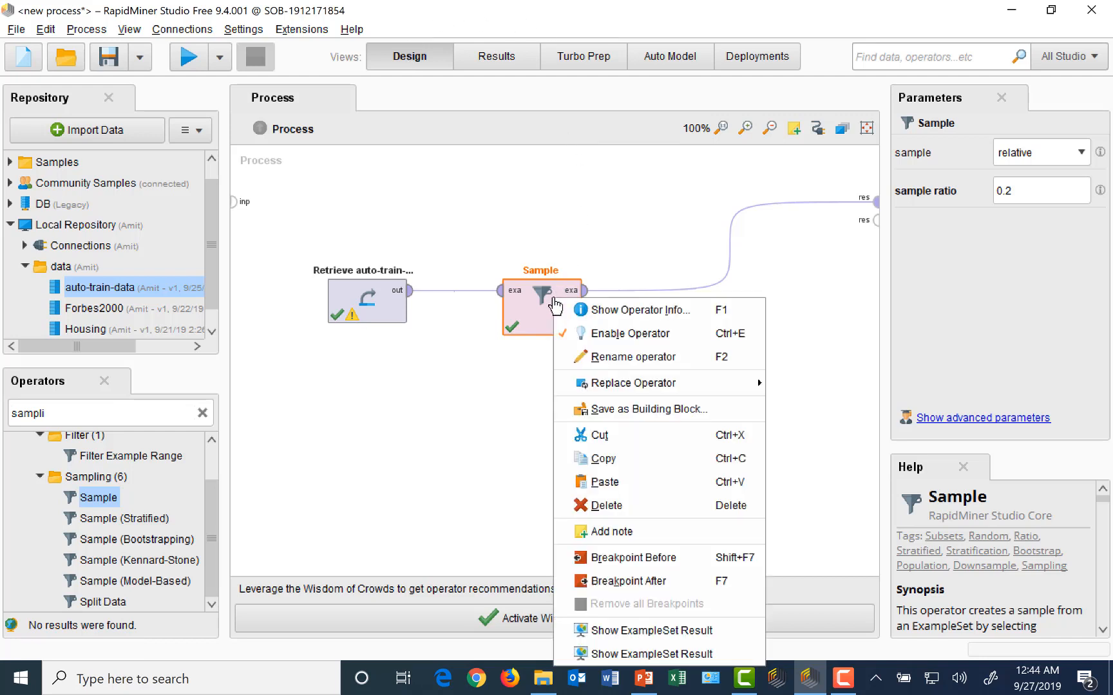
{"action": "left_click", "coordinate": [605, 508]}
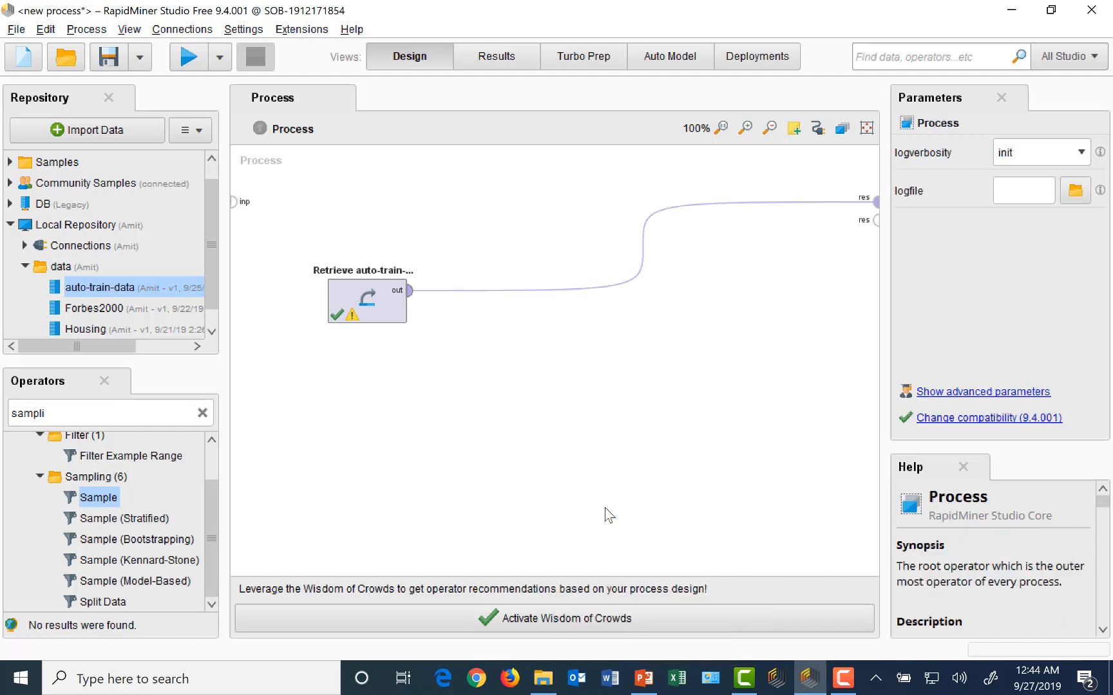
{"action": "left_click", "coordinate": [641, 249], "text": "alt"}
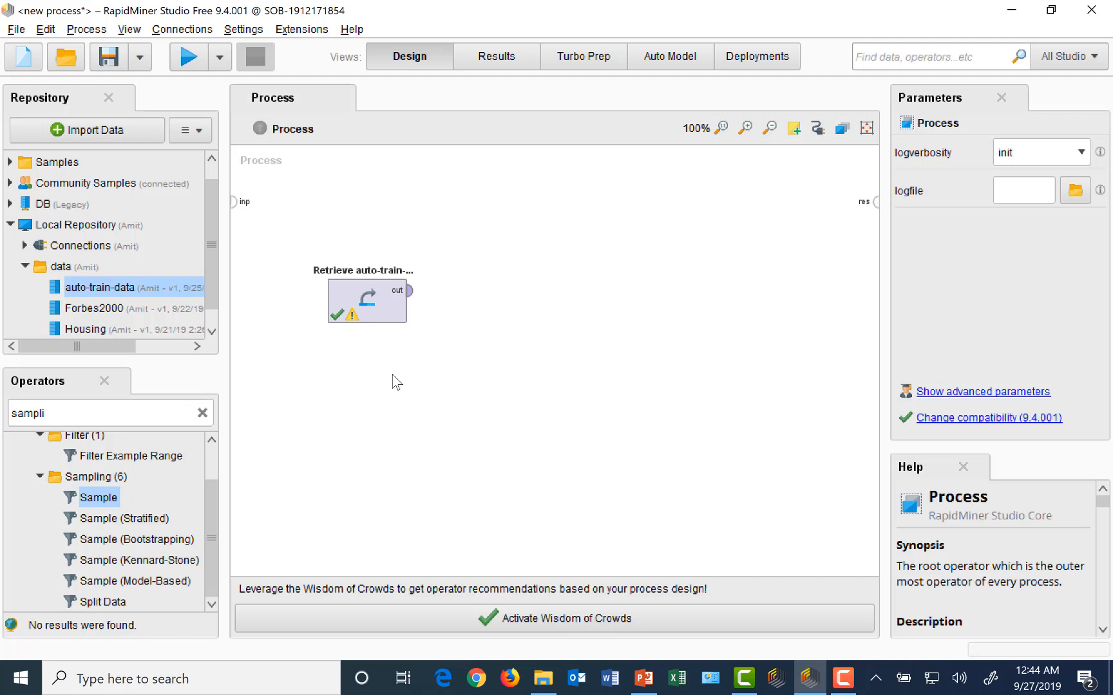
Step: Find the Aggregate operator among the grouping operators and add it to the process beside the Retrieve operator
{"action": "left_click", "coordinate": [113, 410]}
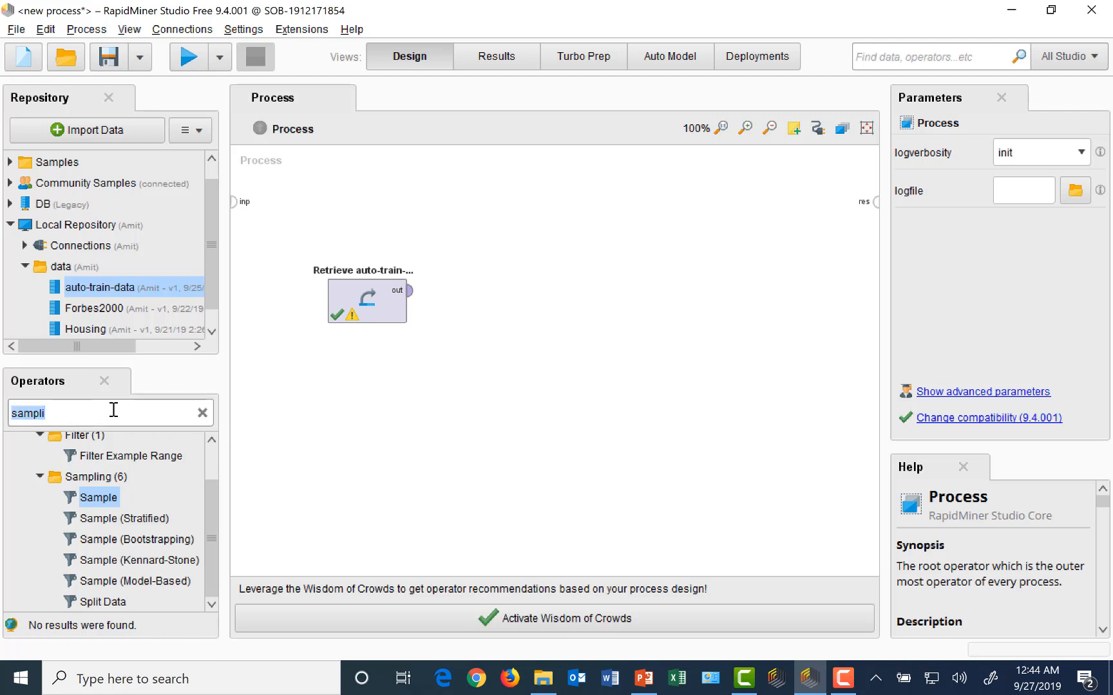
{"action": "key", "text": "BackSpace"}
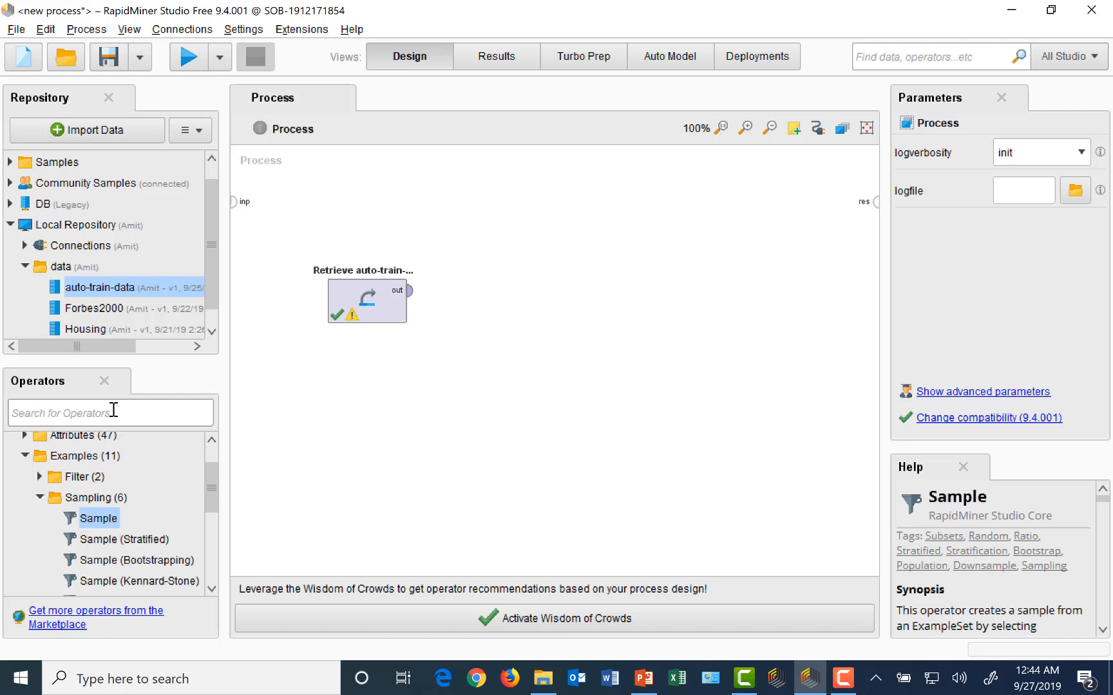
{"action": "type", "text": "group"}
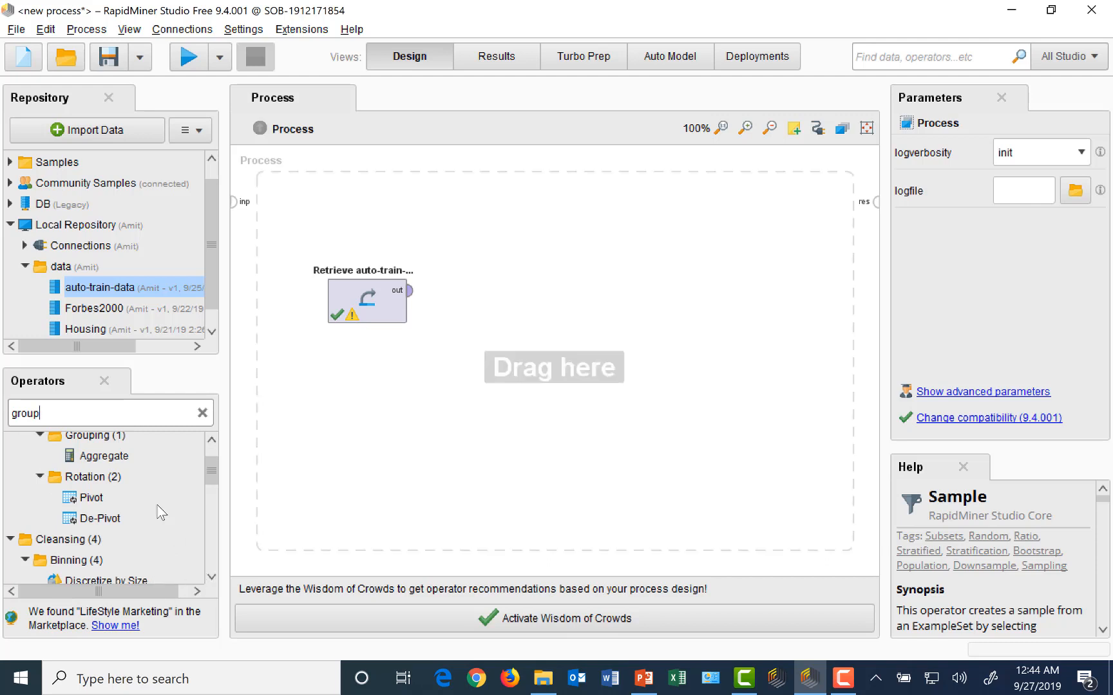
{"action": "key", "text": "BackSpace"}
{"action": "key", "text": "BackSpace"}
{"action": "key", "text": "BackSpace"}
{"action": "key", "text": "BackSpace"}
{"action": "key", "text": "BackSpace"}
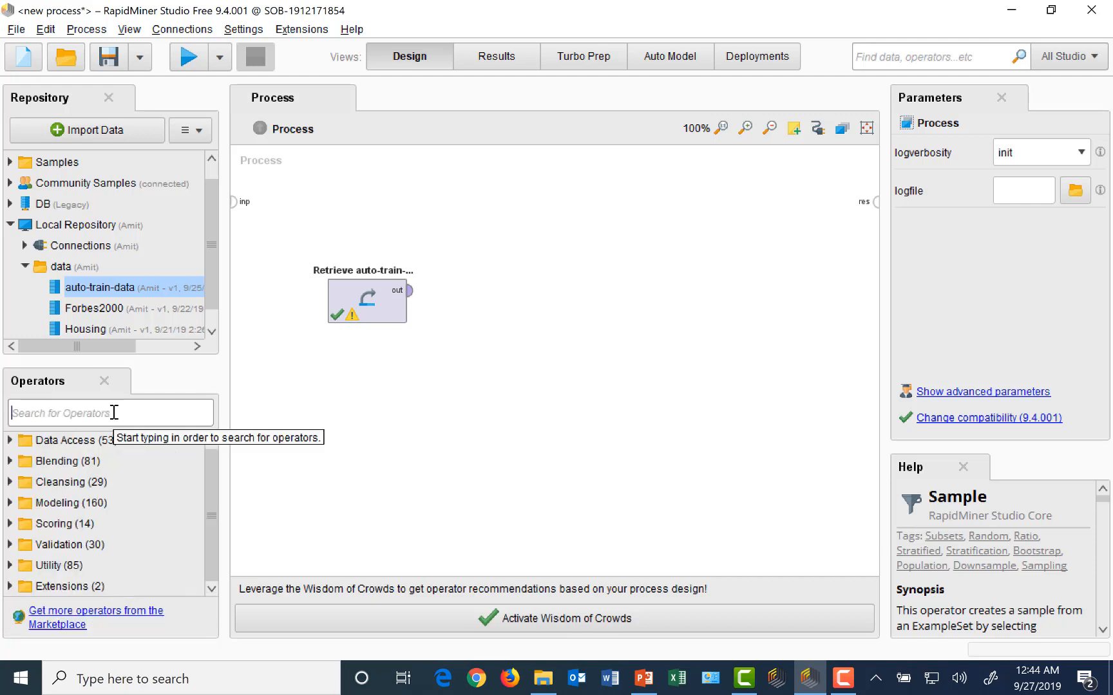
{"action": "type", "text": "aggre"}
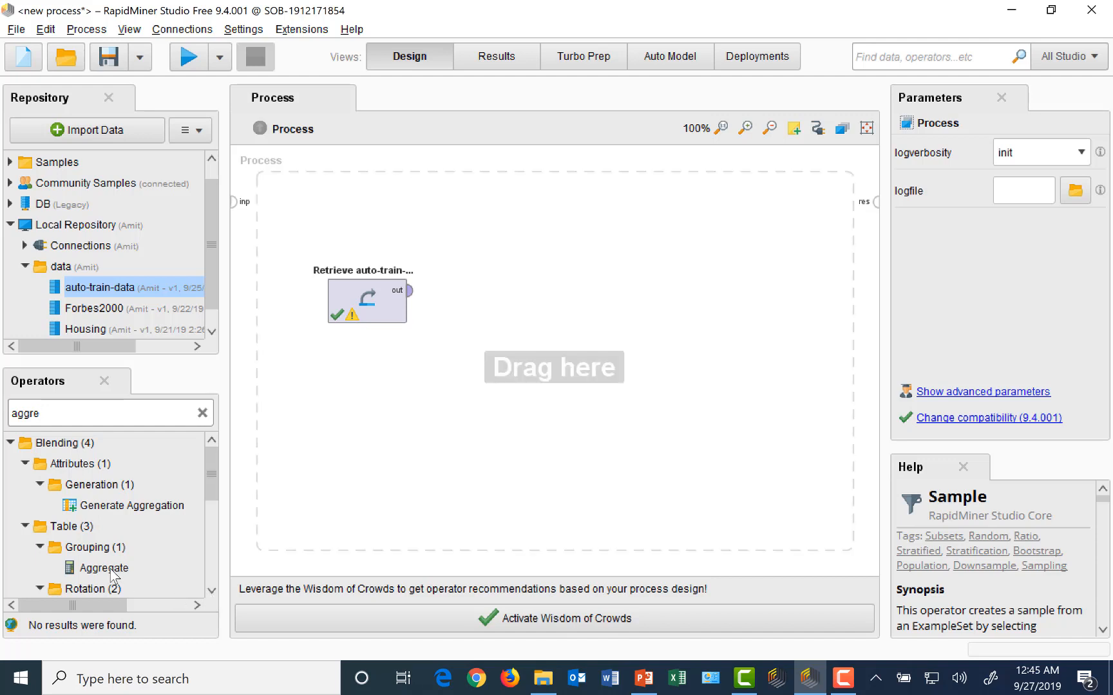
{"action": "left_click_drag", "start_coordinate": [110, 570], "coordinate": [557, 290]}
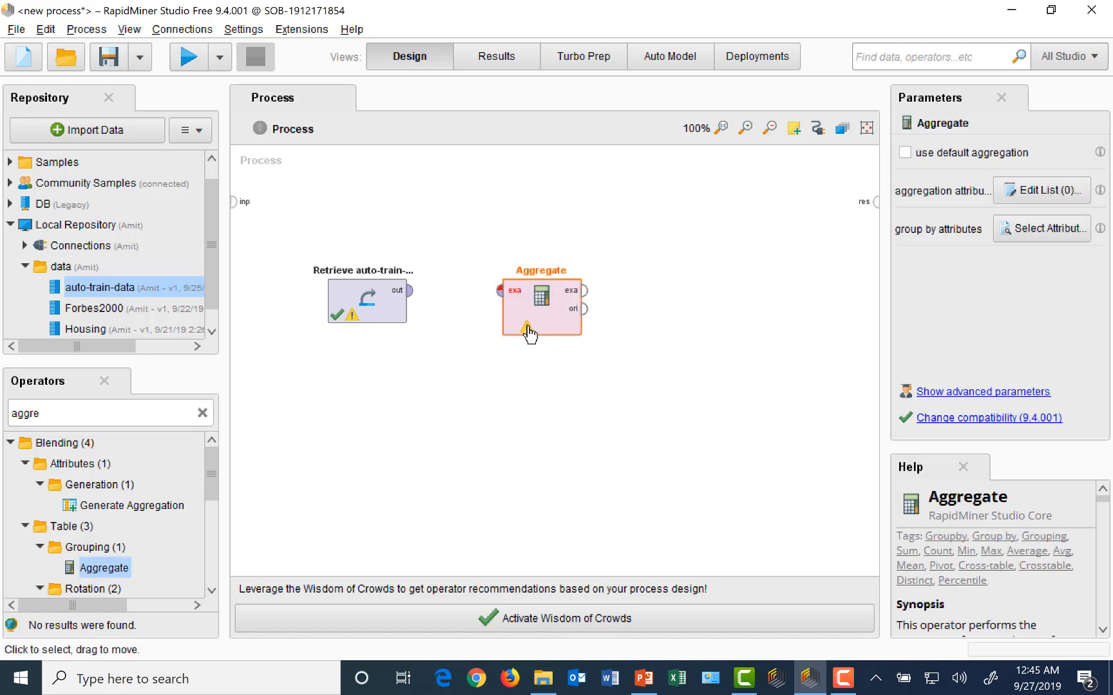
Step: Connect the Retrieve output to Aggregate's example input, and Aggregate's example output to the process result port
{"action": "left_click", "coordinate": [410, 291]}
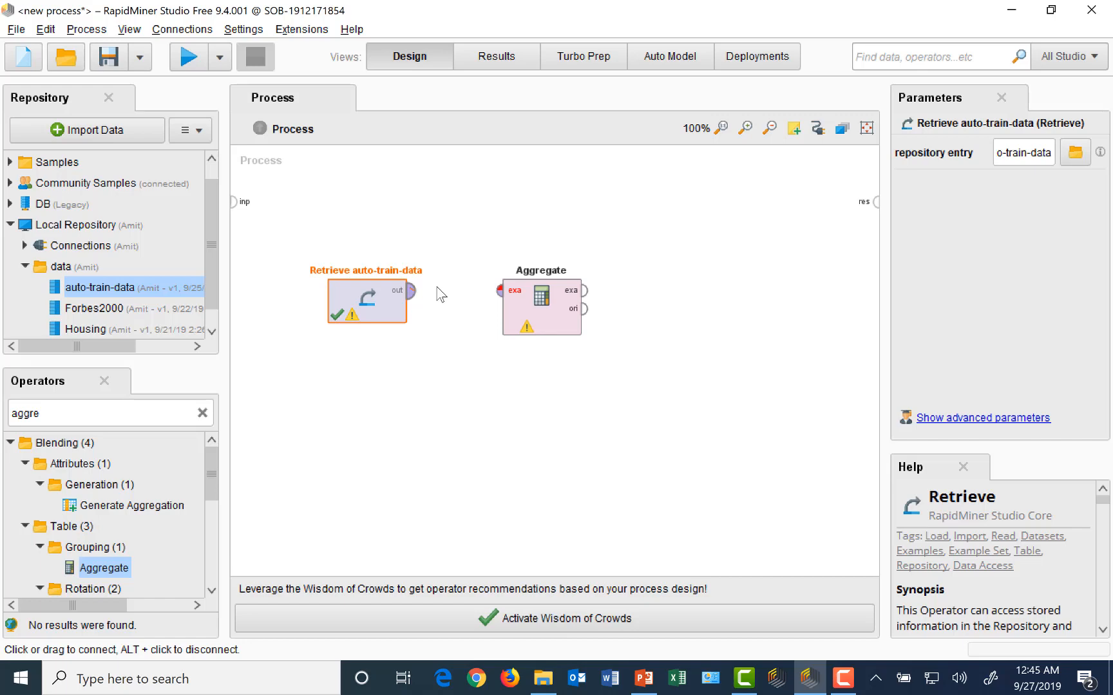
{"action": "left_click", "coordinate": [501, 291]}
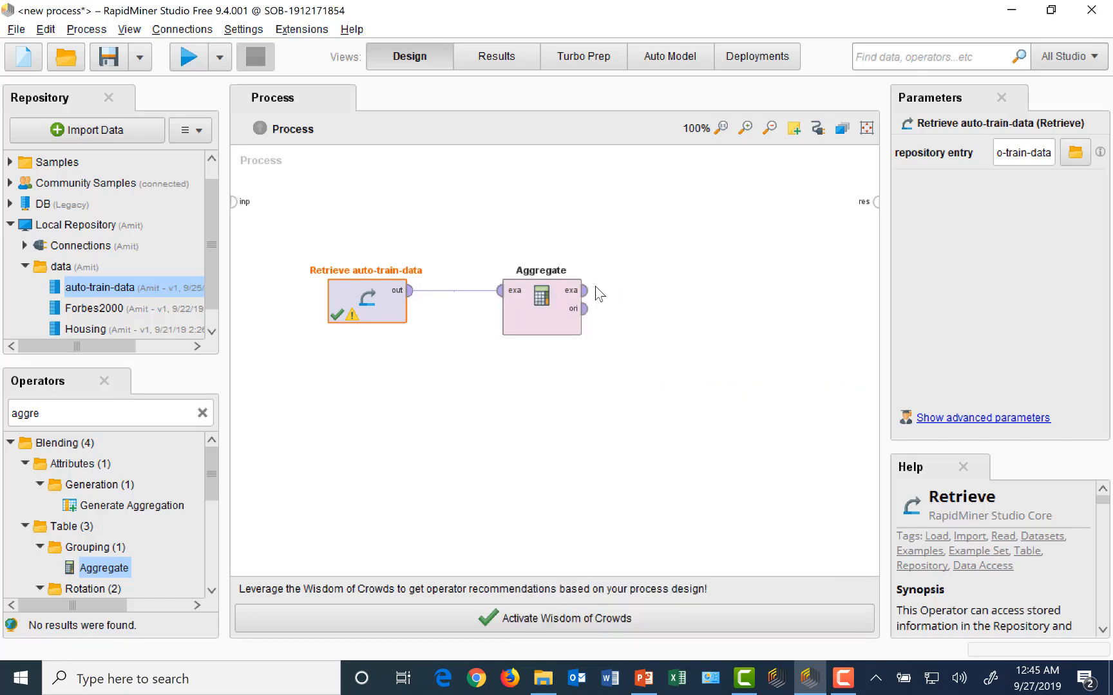
{"action": "left_click", "coordinate": [587, 295]}
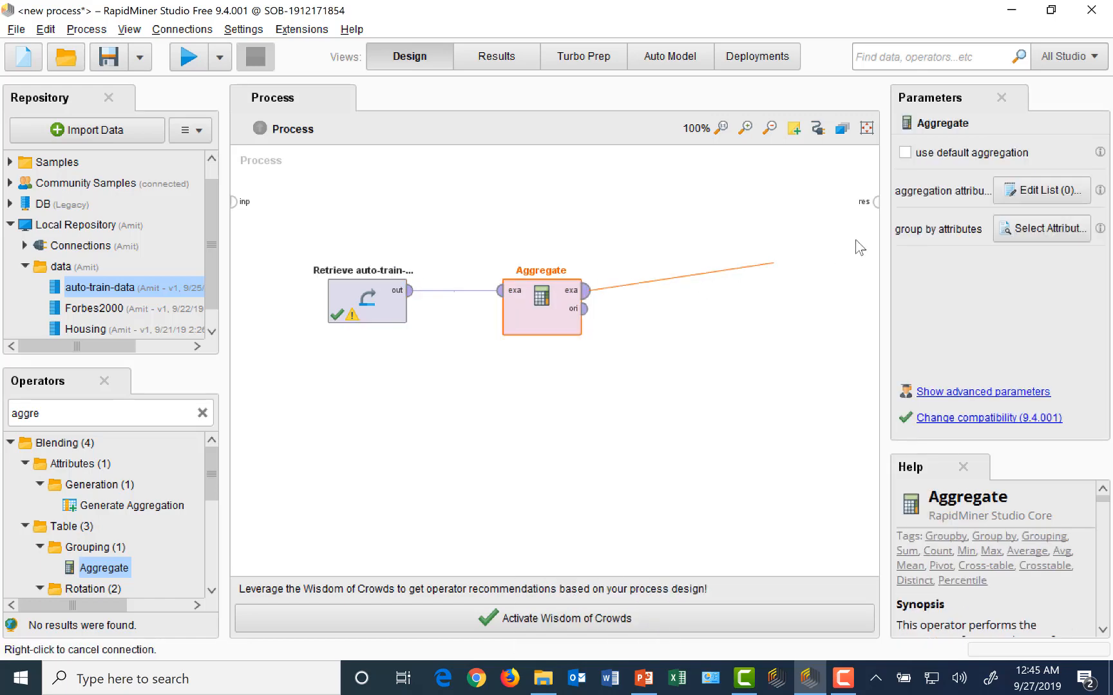
{"action": "left_click", "coordinate": [876, 205]}
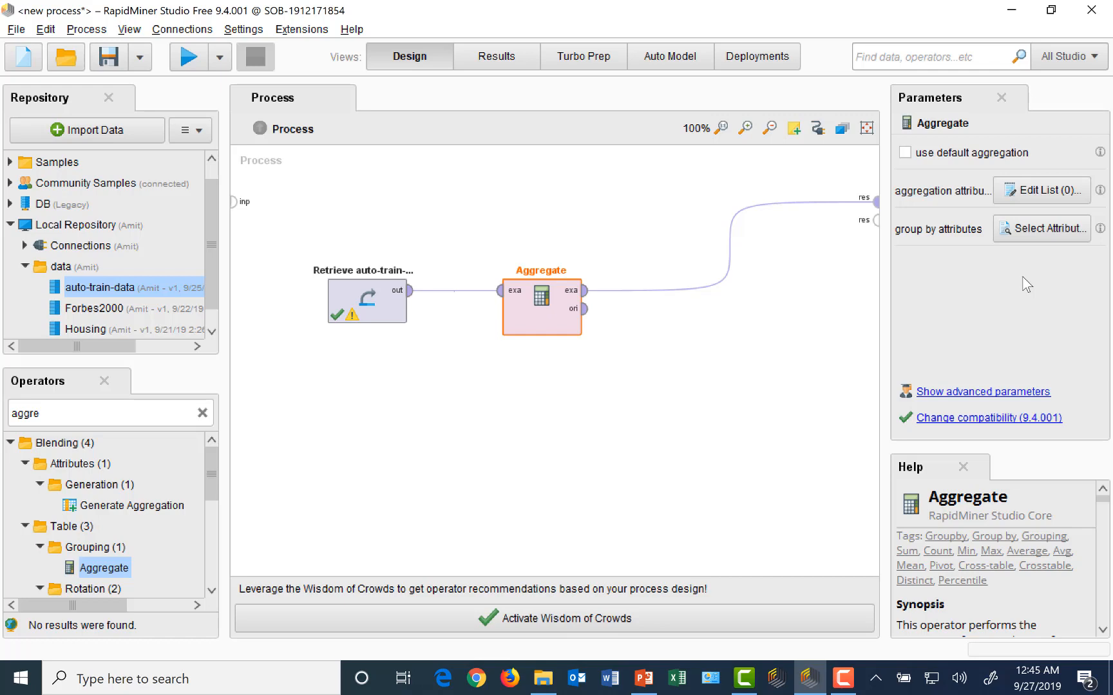
Step: Set Location as Aggregate's group by attribute, run the process and return to the process design
{"action": "left_click", "coordinate": [1041, 231]}
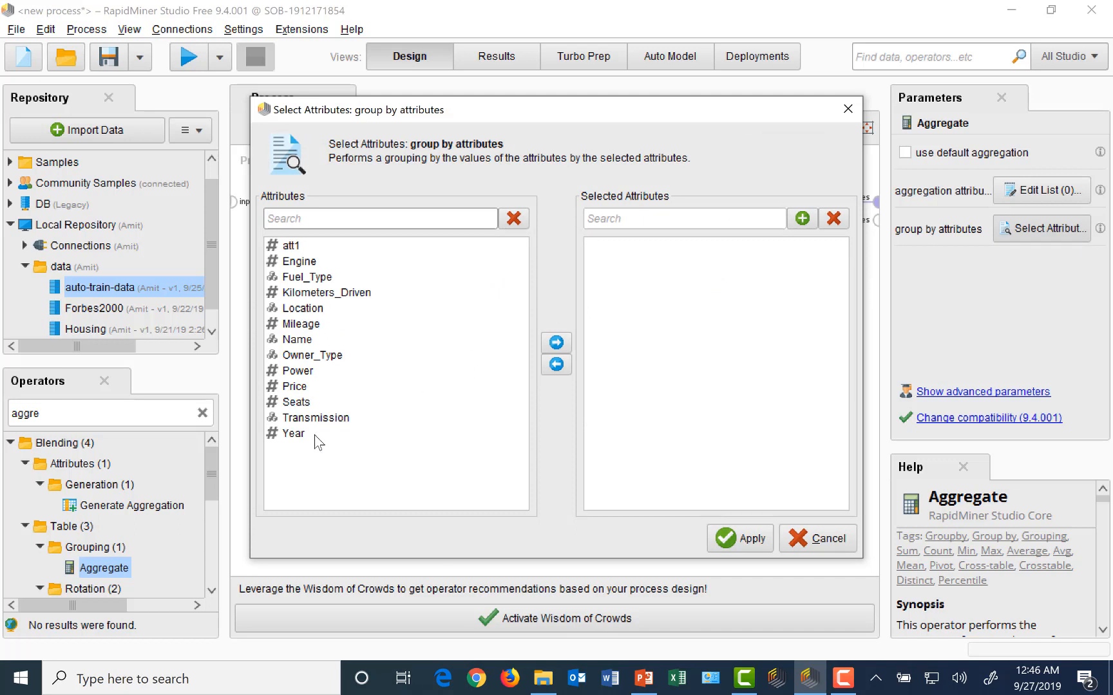
{"action": "left_click", "coordinate": [311, 310]}
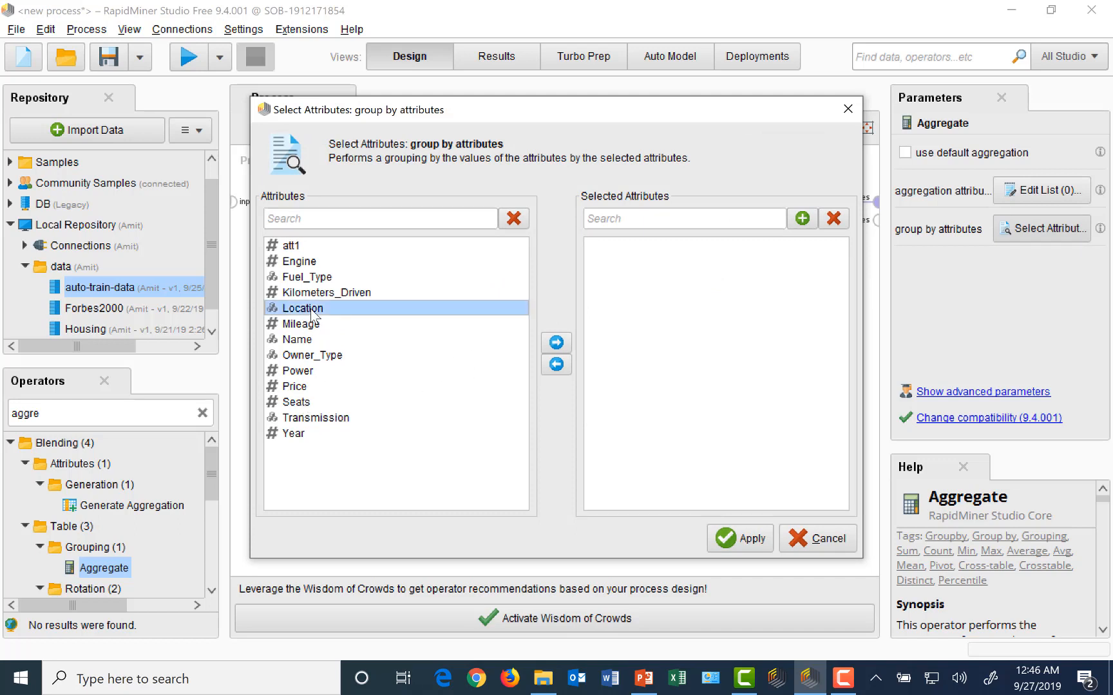
{"action": "left_click", "coordinate": [556, 345]}
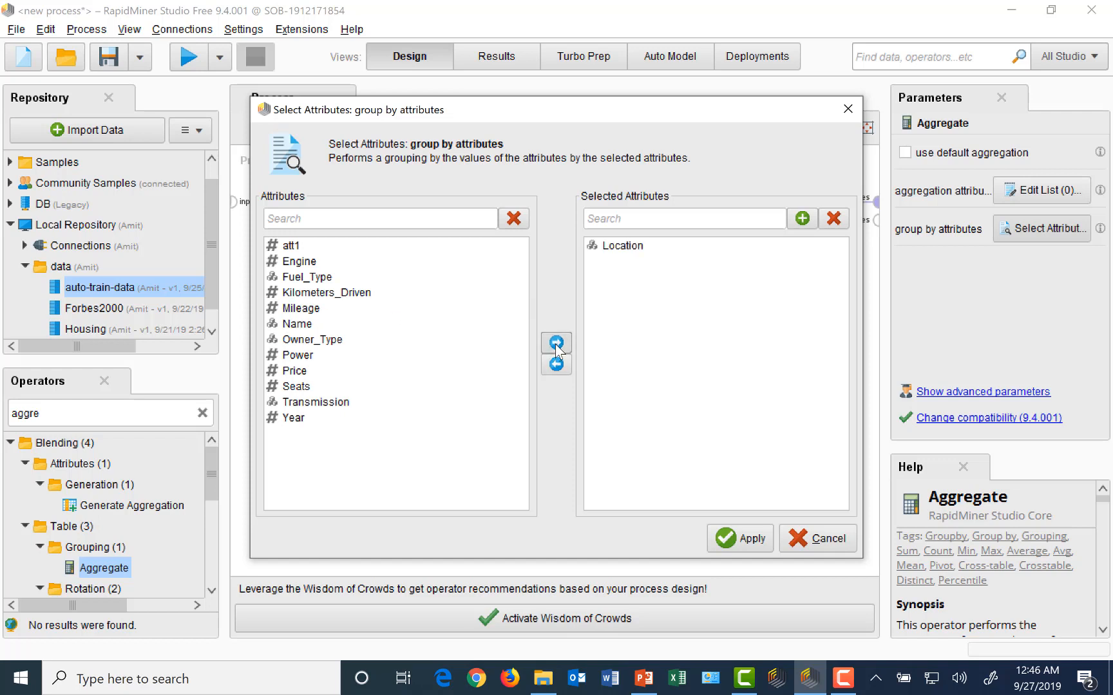
{"action": "left_click", "coordinate": [762, 541]}
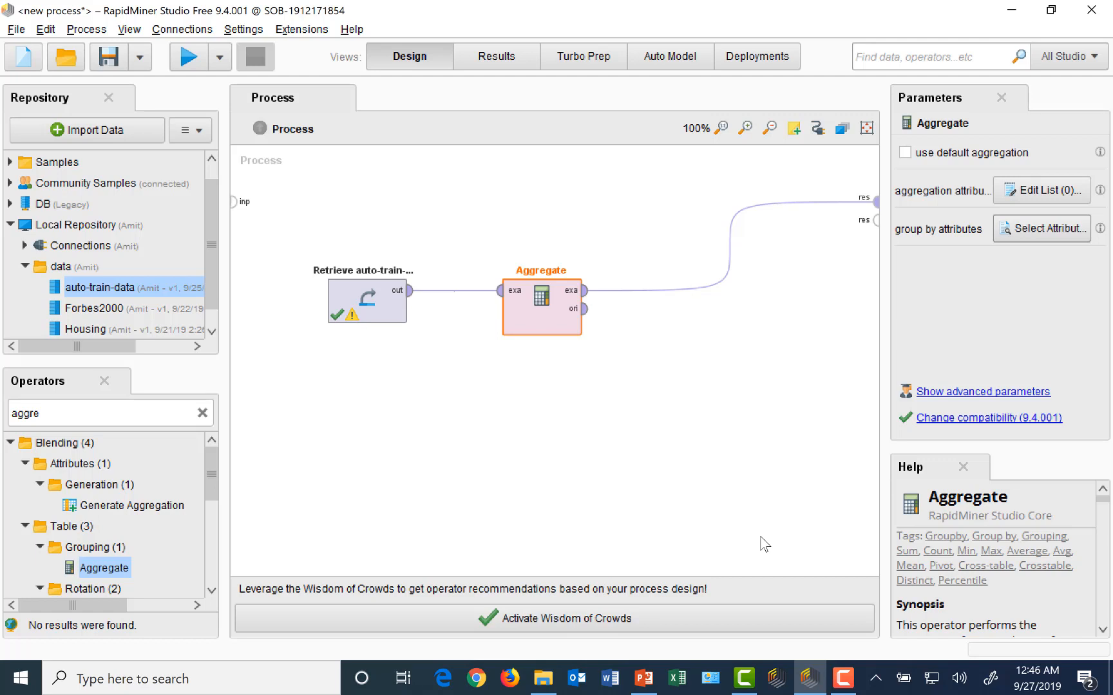
{"action": "left_click", "coordinate": [189, 58]}
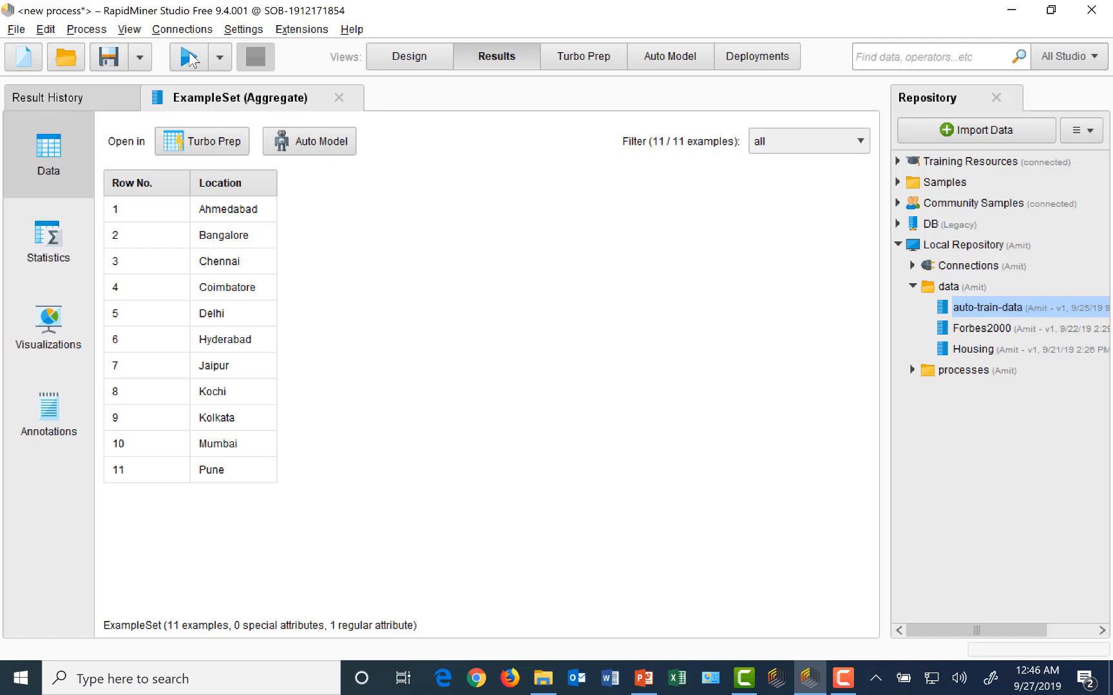
{"action": "left_click", "coordinate": [414, 61]}
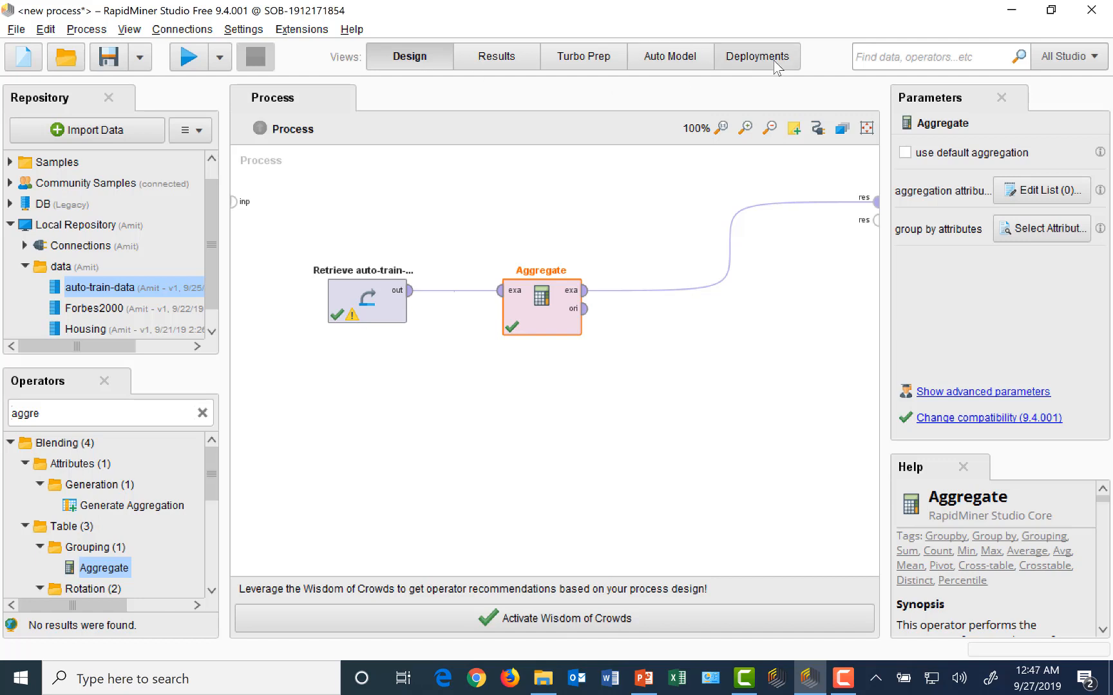
Step: Add Price with the average function as Aggregate's aggregation attribute, run the process and return to the process design
{"action": "left_click", "coordinate": [1039, 191]}
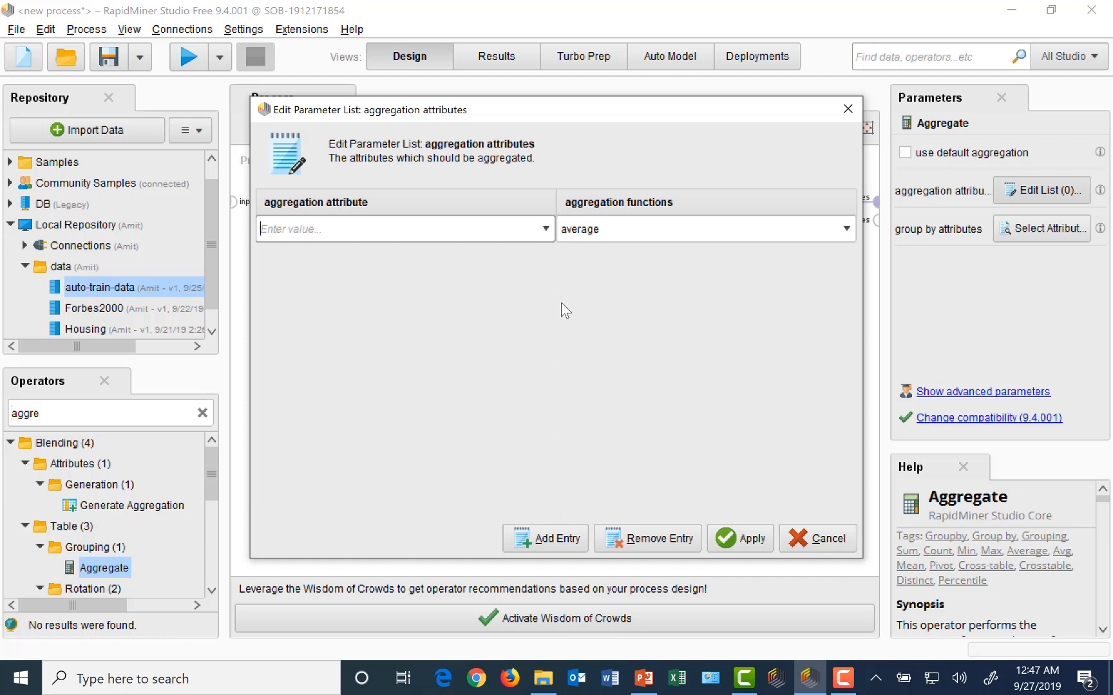
{"action": "left_click", "coordinate": [546, 229]}
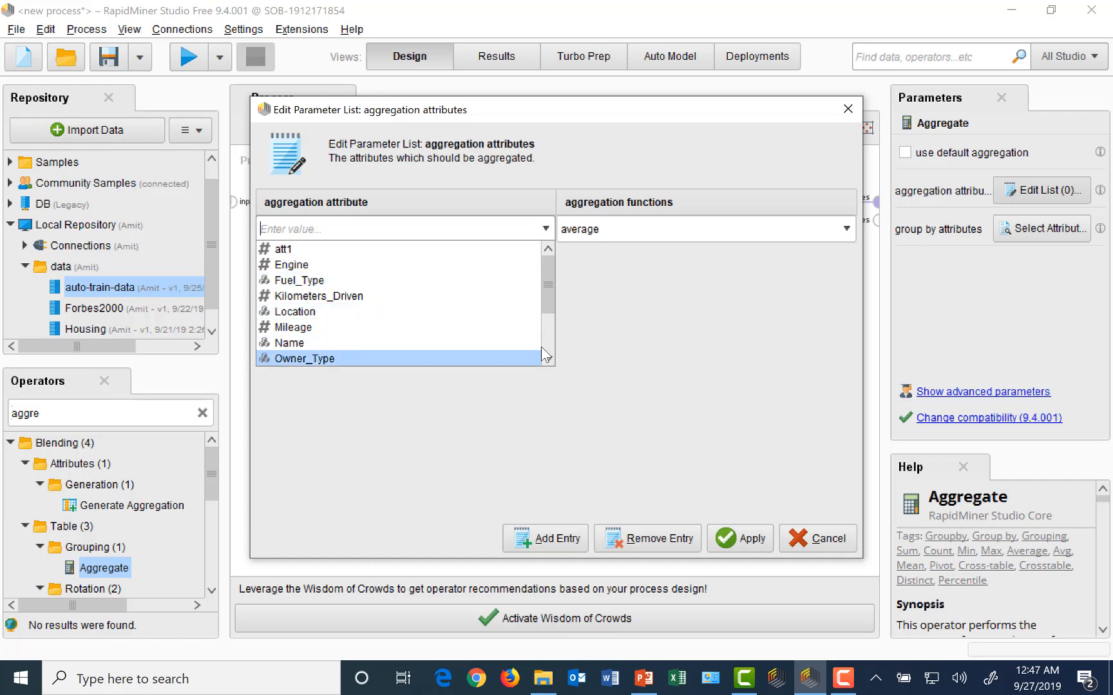
{"action": "scroll", "coordinate": [545, 356], "scroll_direction": "down", "scroll_amount": 2}
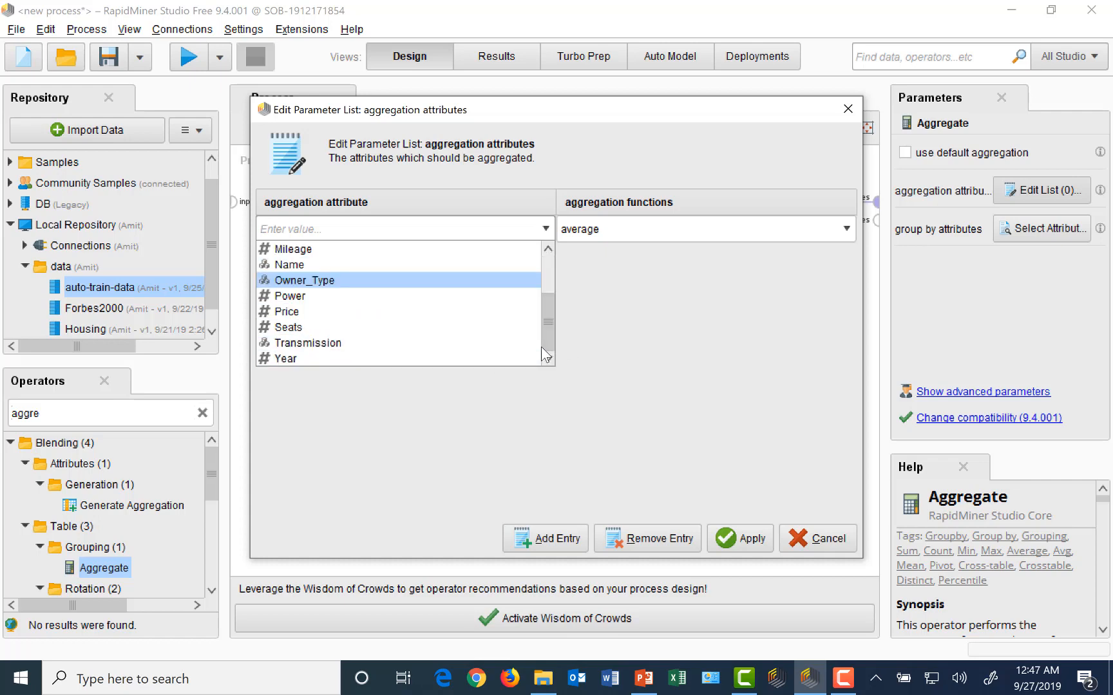
{"action": "left_click", "coordinate": [312, 312]}
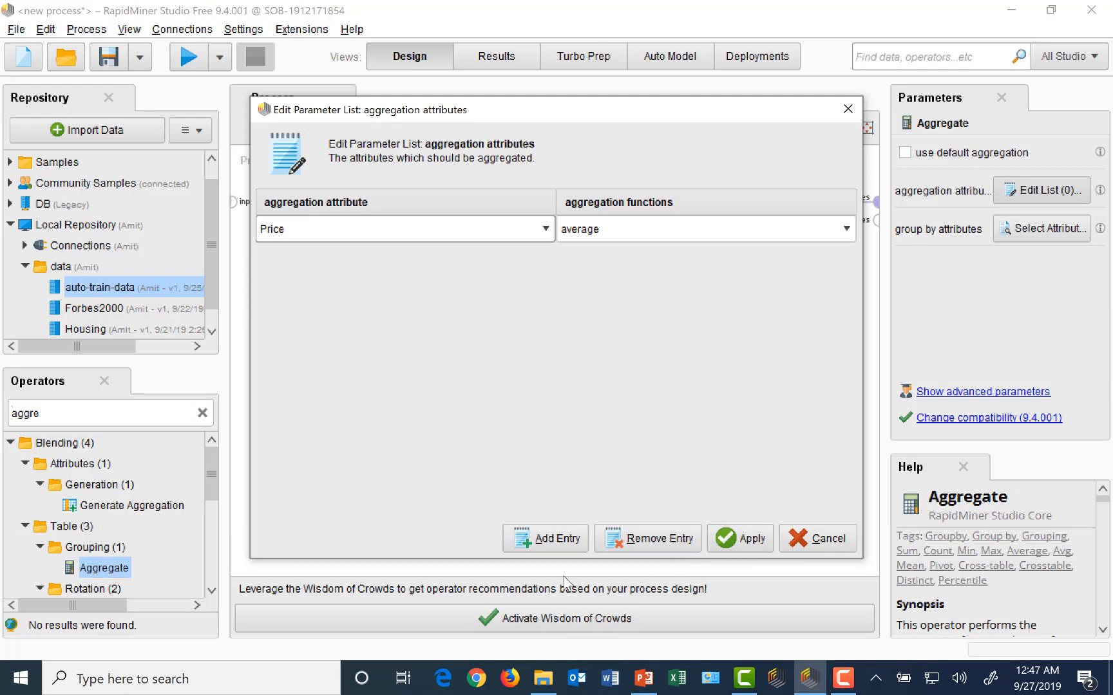
{"action": "left_click", "coordinate": [740, 538]}
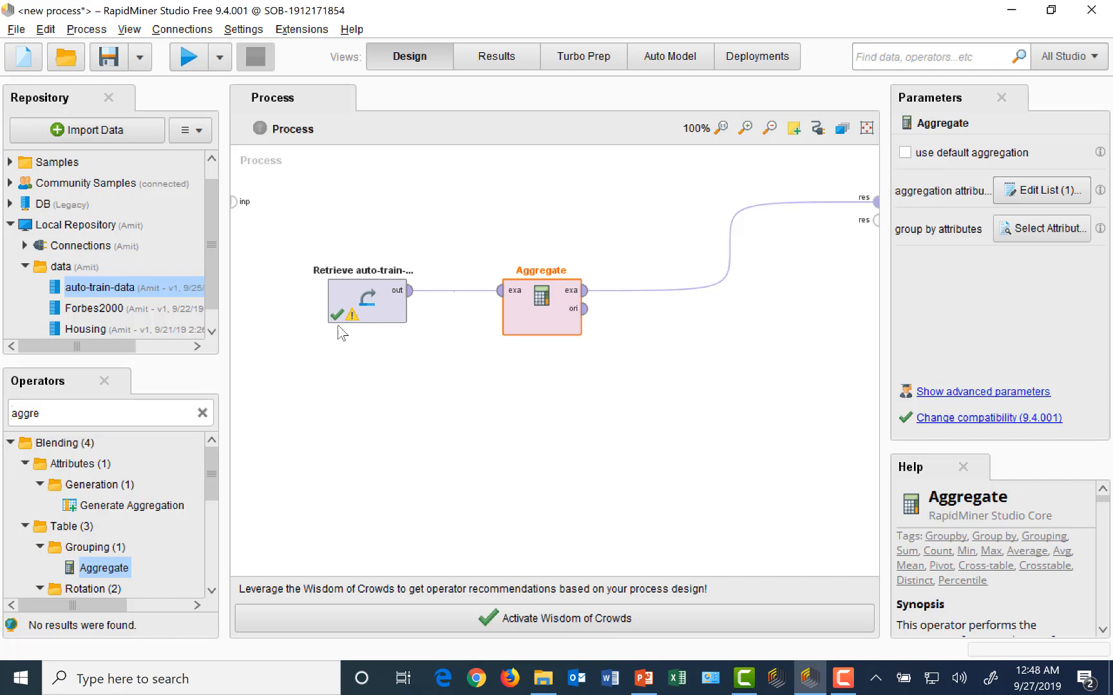
{"action": "left_click", "coordinate": [185, 65]}
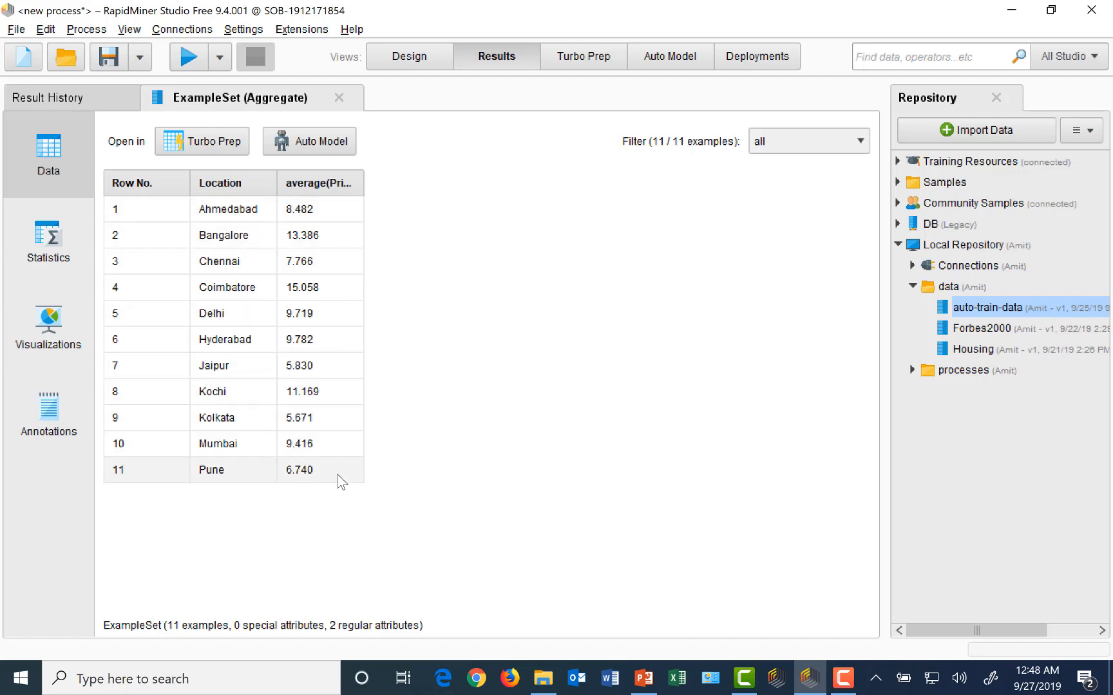
{"action": "left_click", "coordinate": [416, 63]}
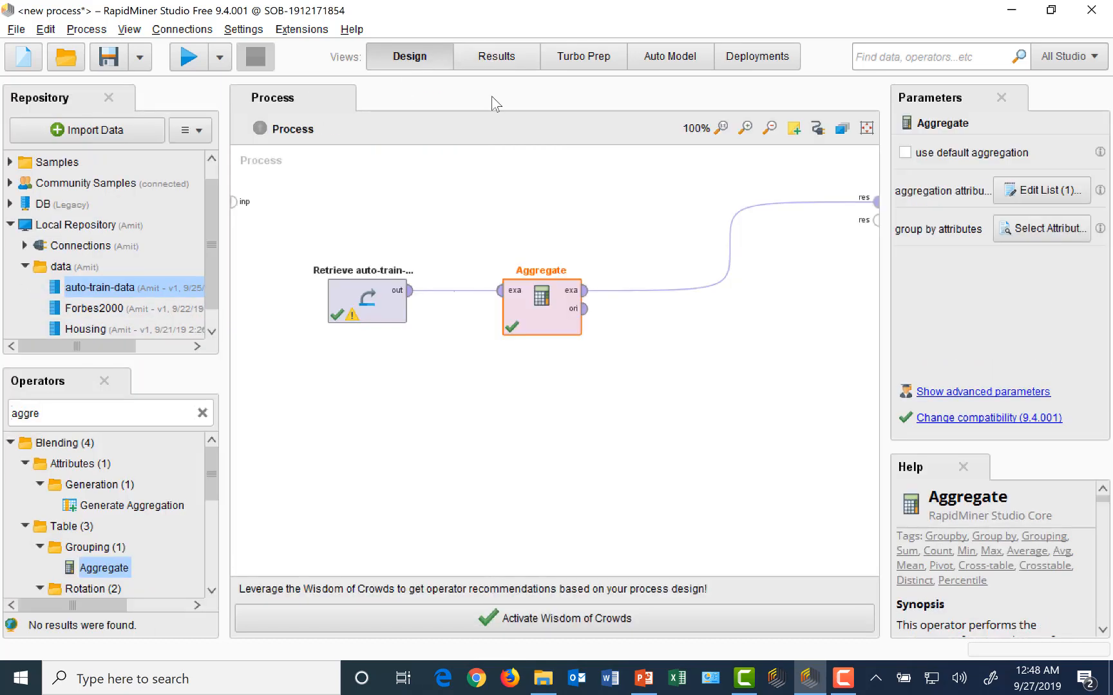
Step: Open the Aggregate operator's list of aggregation attributes for editing
{"action": "left_click", "coordinate": [1040, 195]}
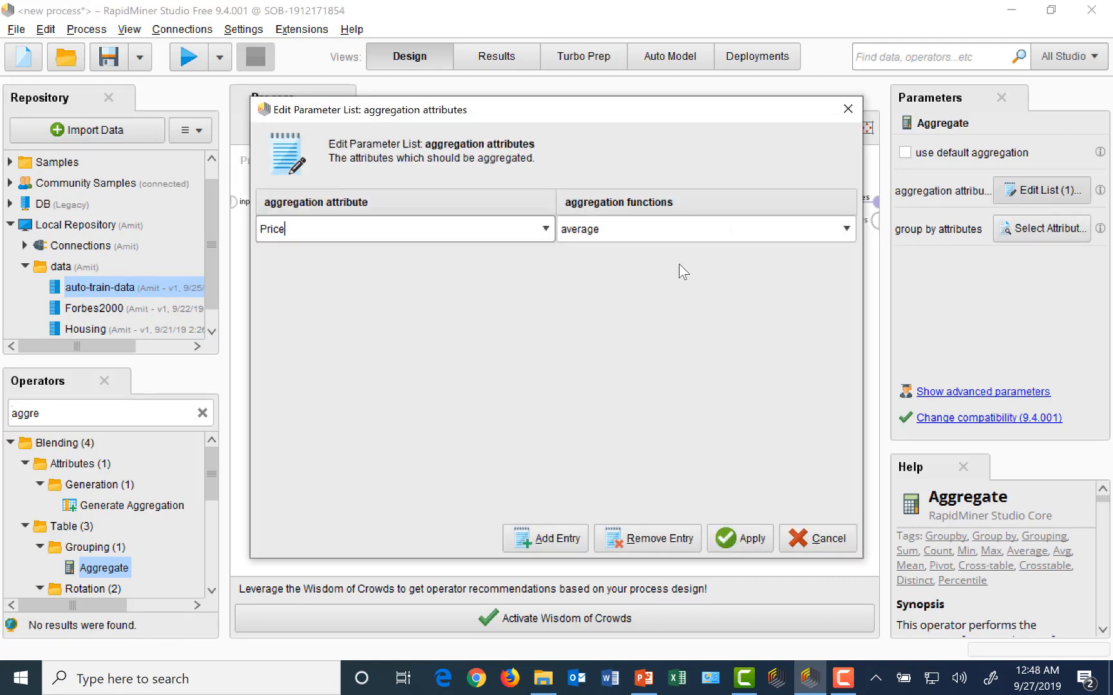
{"action": "left_click", "coordinate": [546, 229]}
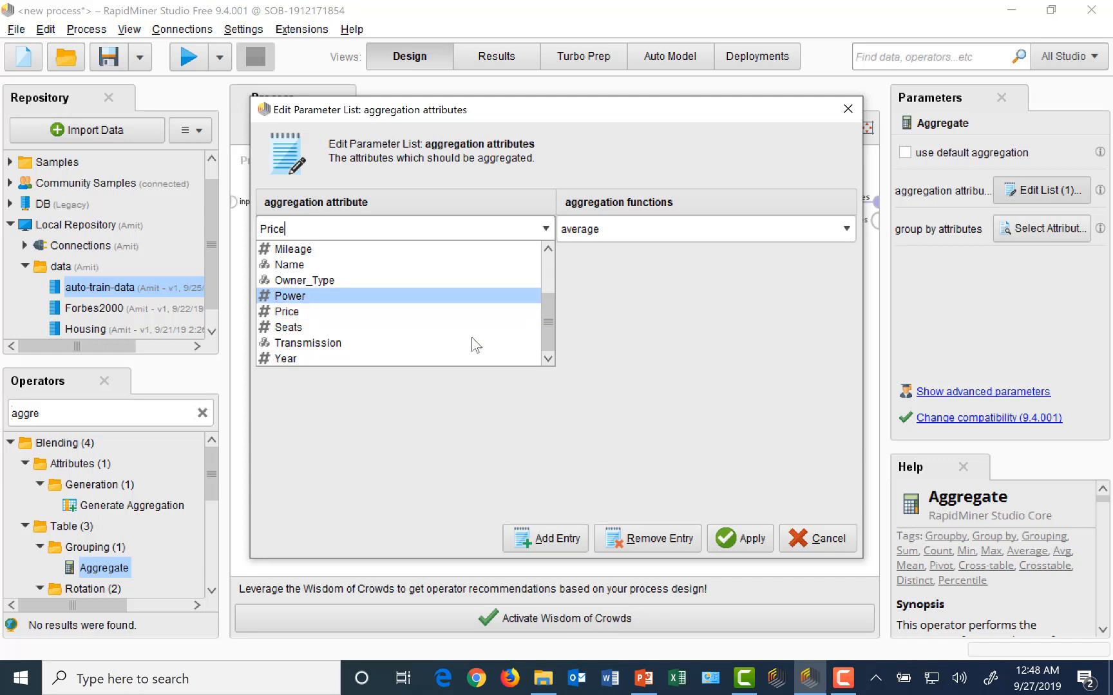
{"action": "left_click", "coordinate": [293, 250]}
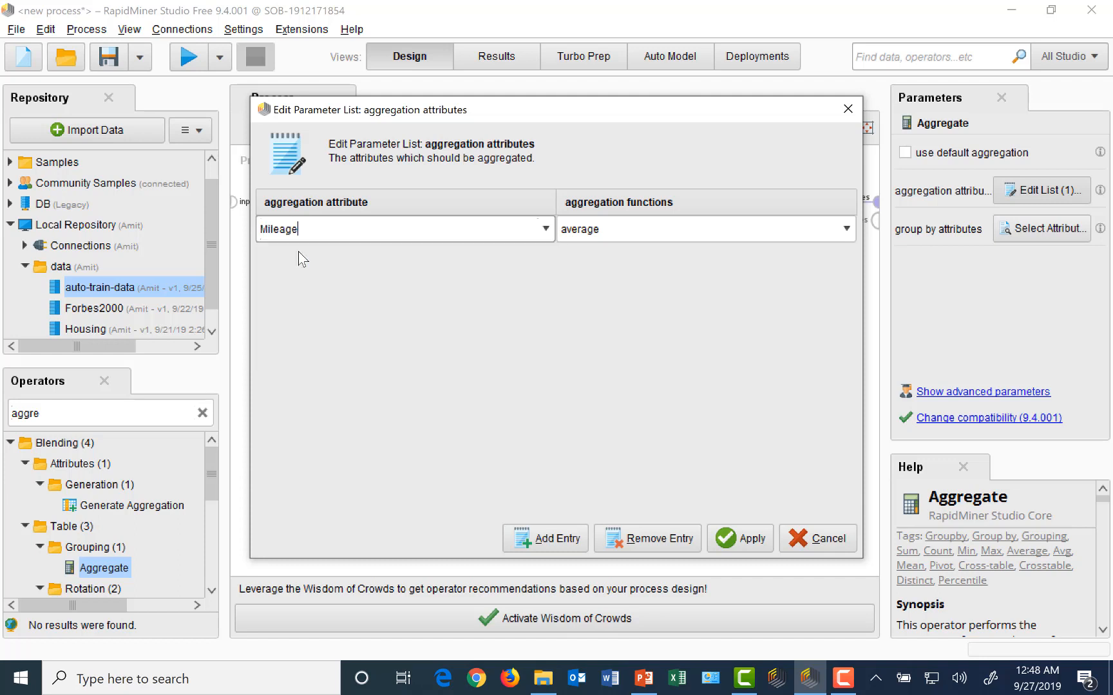
{"action": "left_click", "coordinate": [544, 229]}
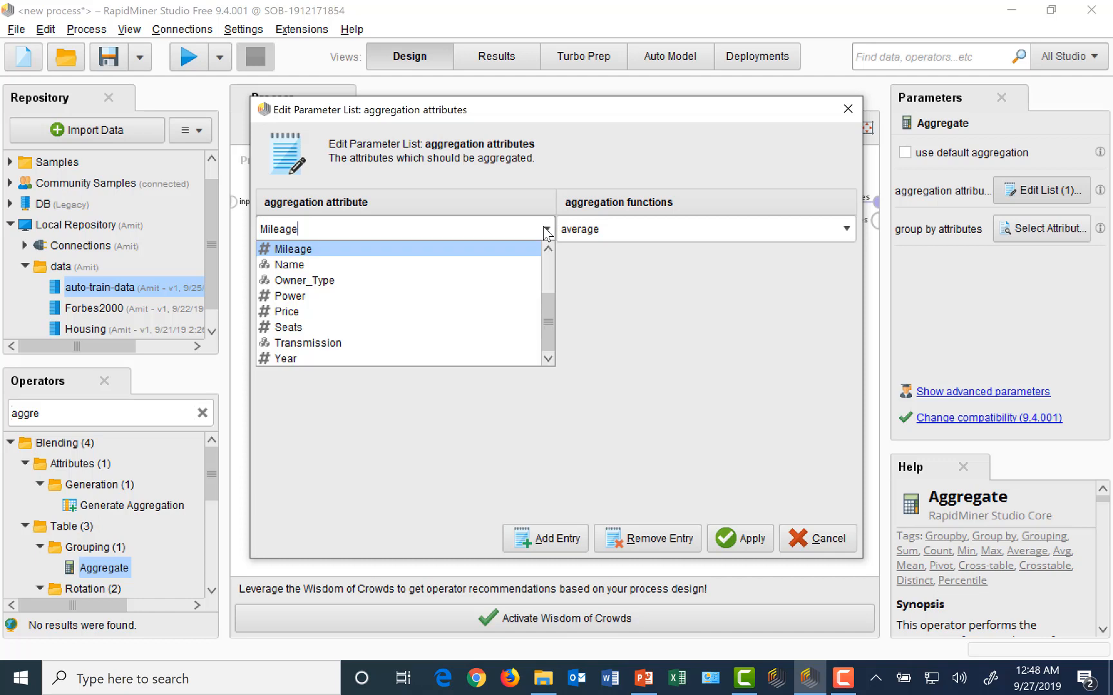
{"action": "left_click", "coordinate": [330, 314]}
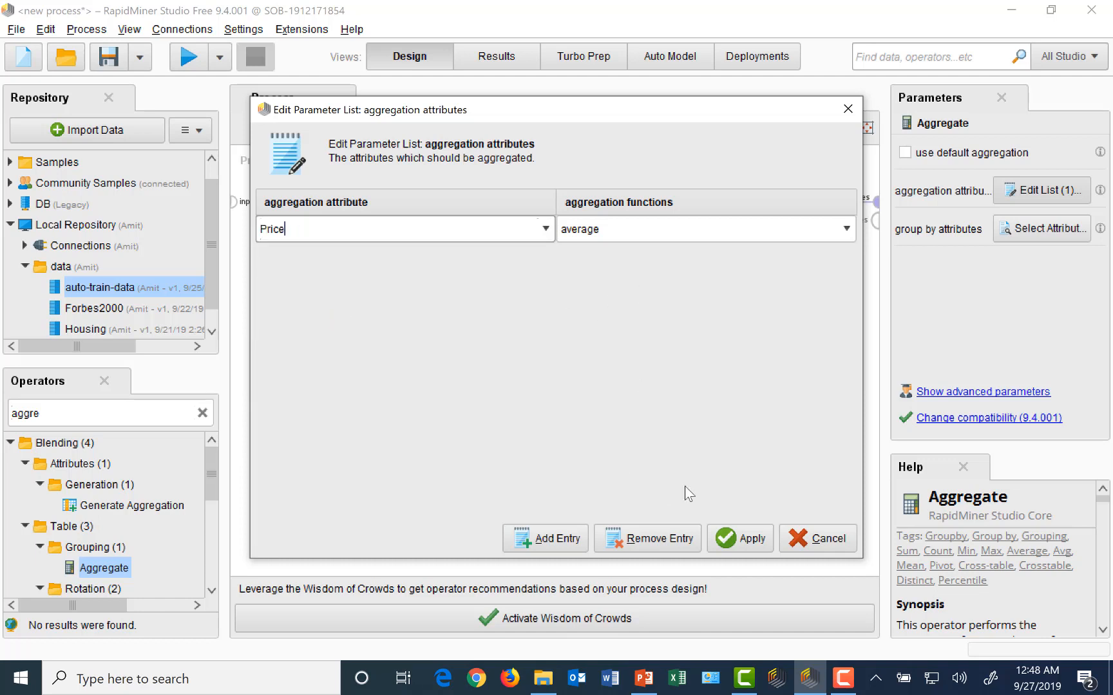
Step: Add Kilometers_Driven with the average function as a second aggregation attribute, run the process and return to the process design
{"action": "left_click", "coordinate": [573, 543]}
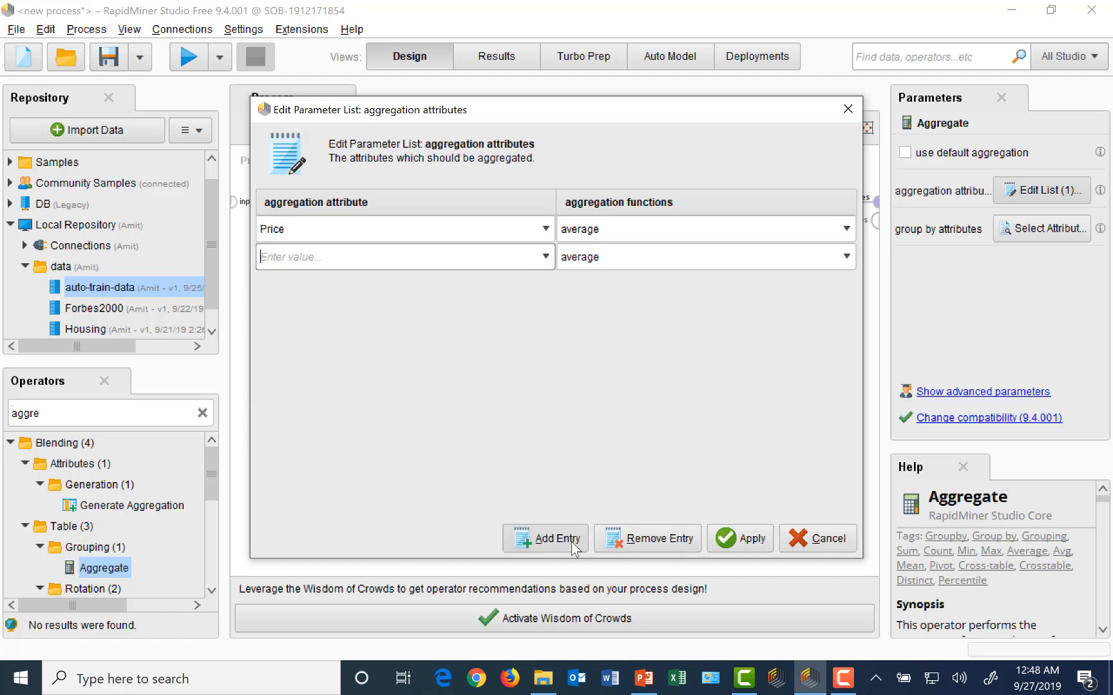
{"action": "left_click", "coordinate": [546, 256]}
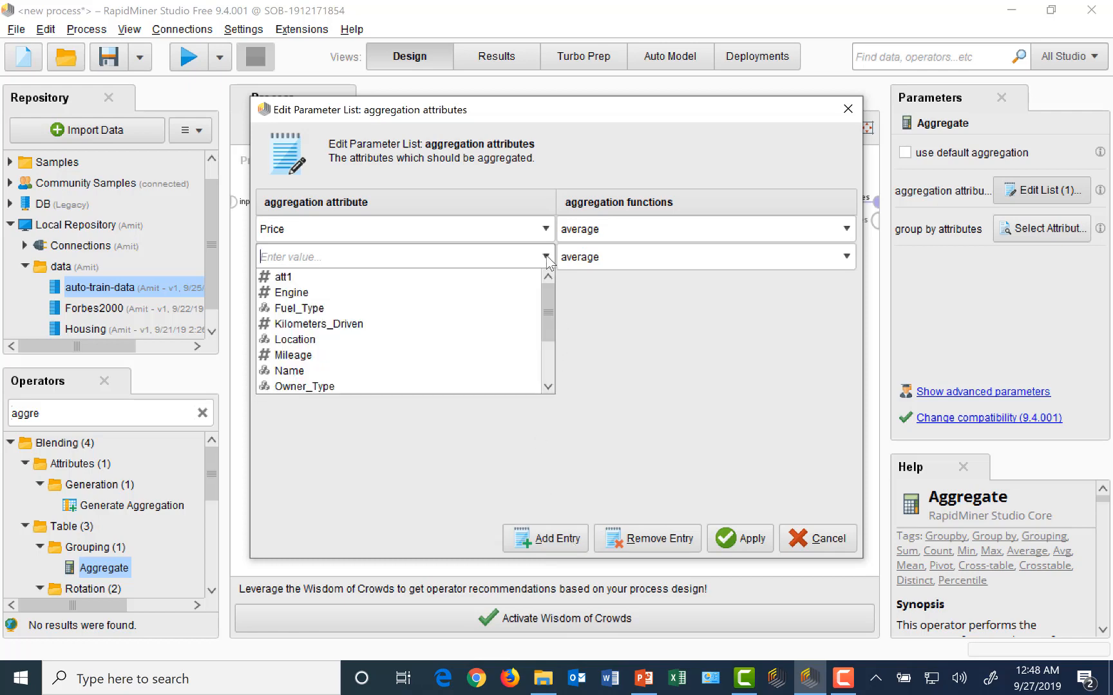
{"action": "left_click", "coordinate": [351, 325]}
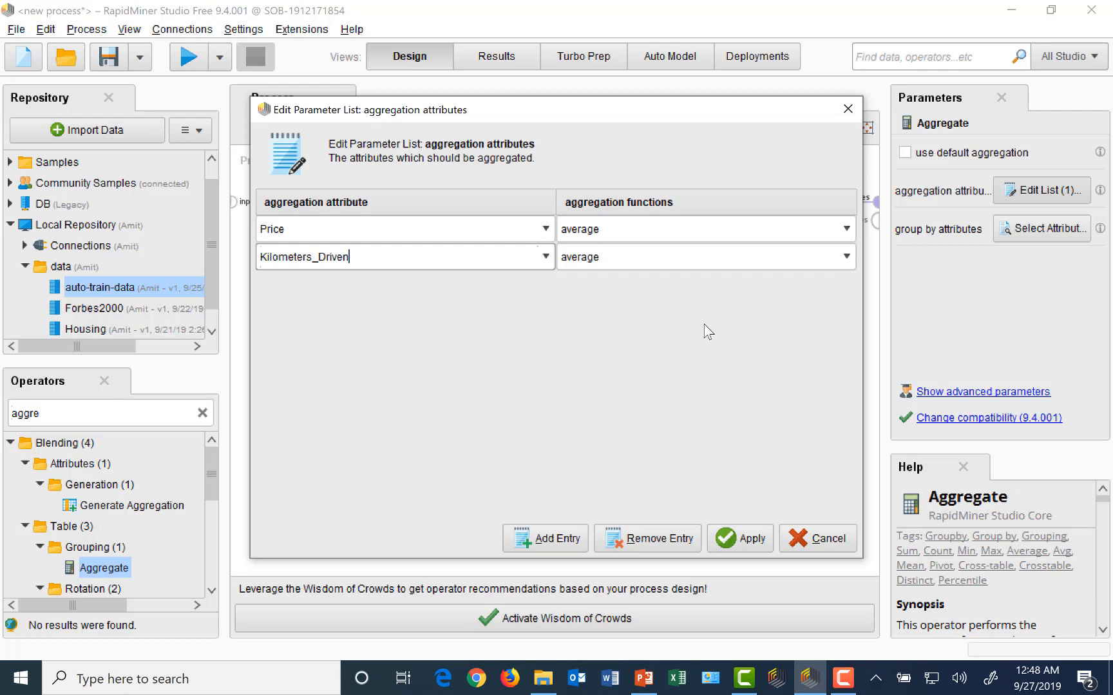
{"action": "left_click", "coordinate": [748, 549]}
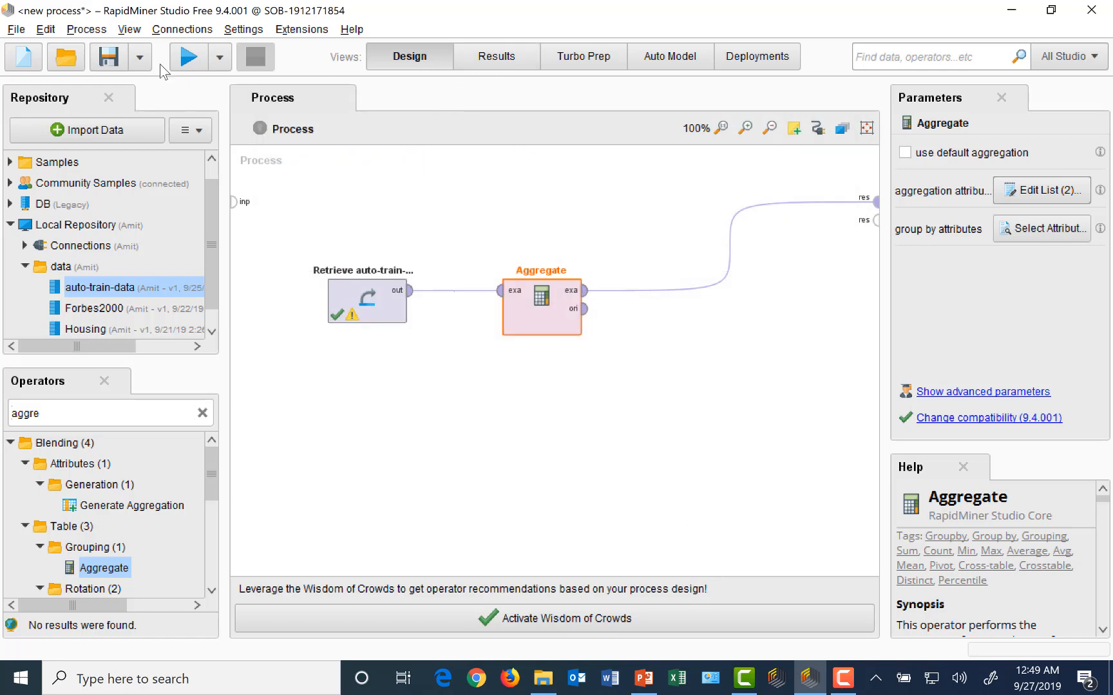
{"action": "left_click", "coordinate": [187, 61]}
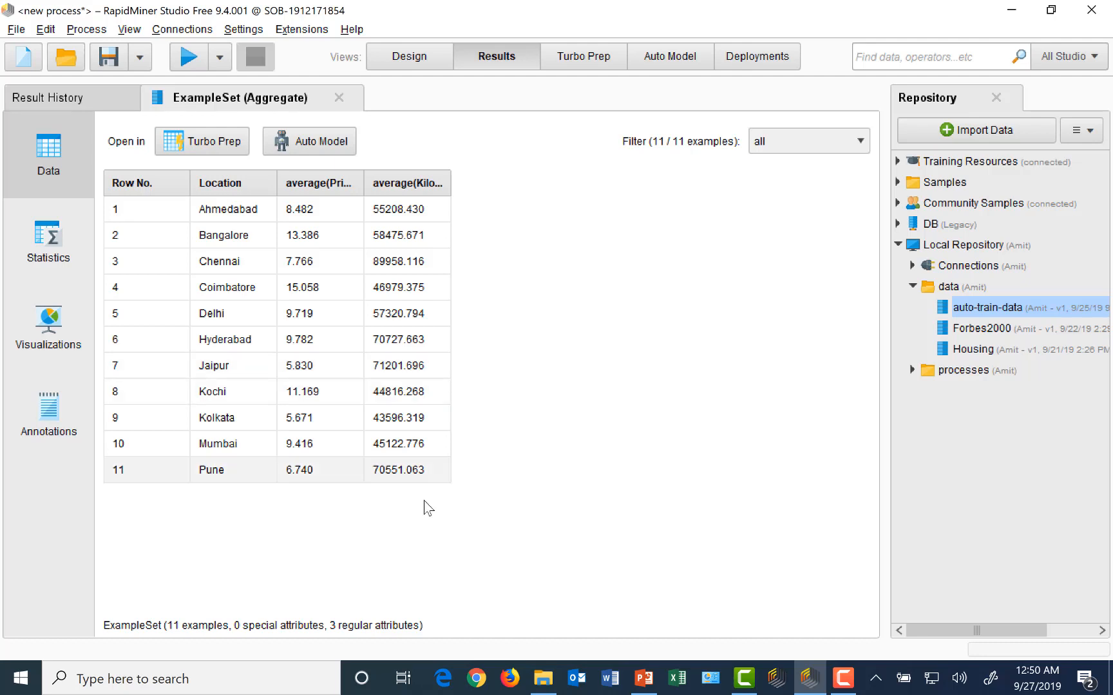
{"action": "left_click", "coordinate": [410, 67]}
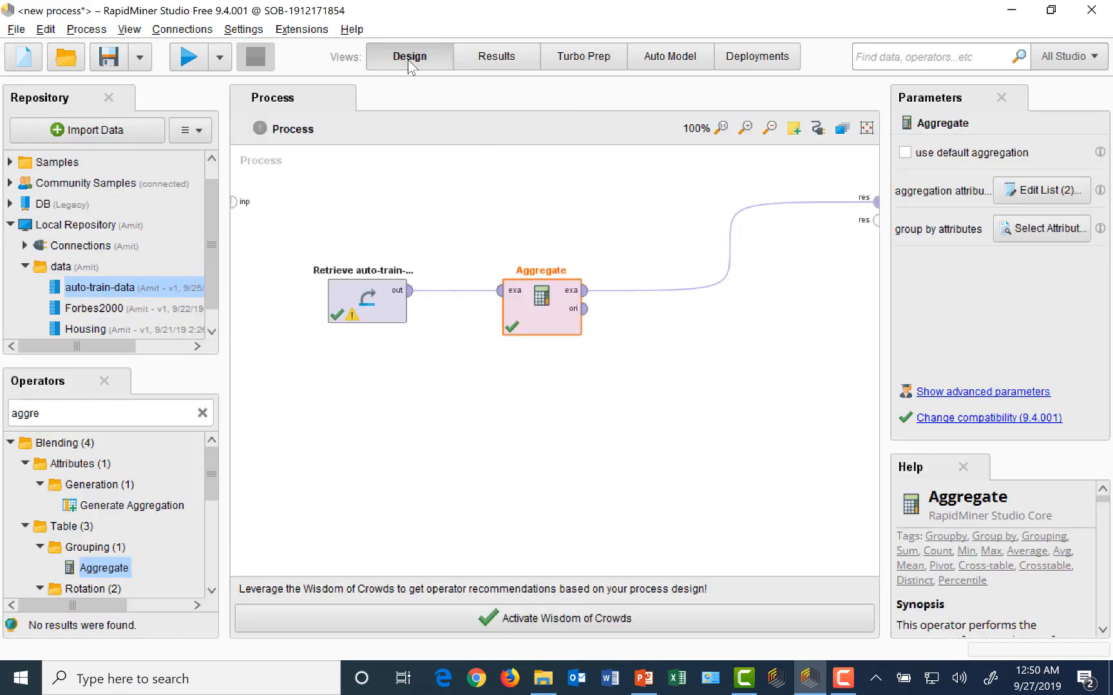